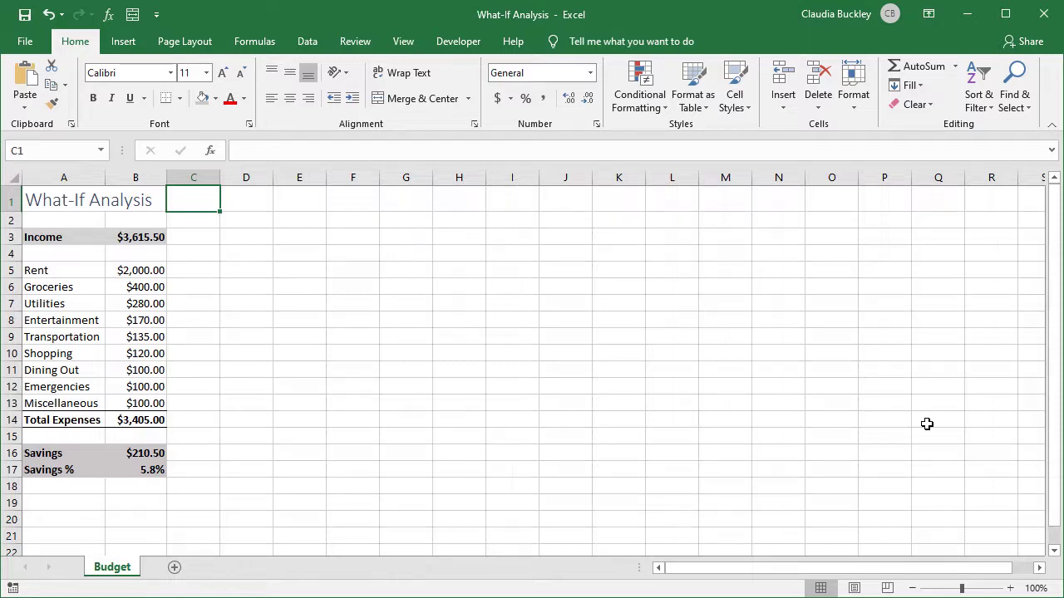
Review the income and expense amounts and the formulas behind Savings and Savings %.
{"action": "left_click", "coordinate": [309, 41]}
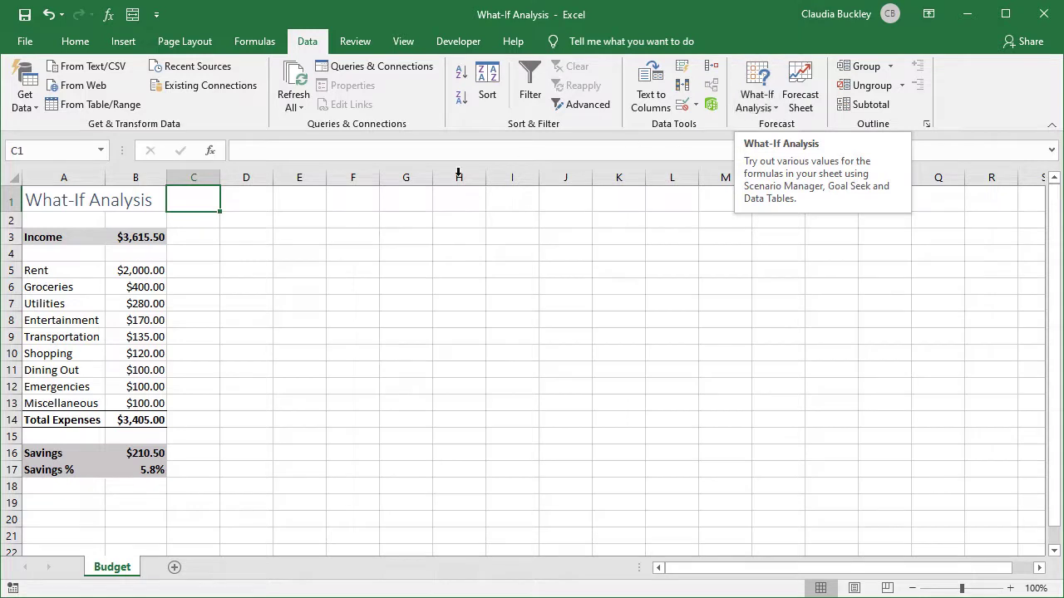
{"action": "left_click", "coordinate": [158, 239]}
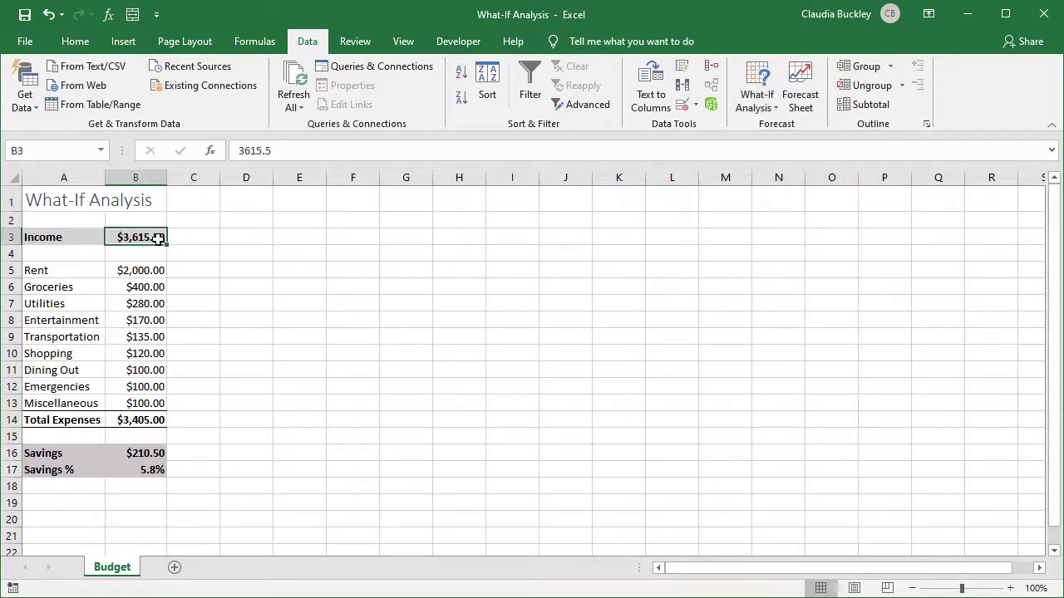
{"action": "left_click", "coordinate": [142, 270]}
{"action": "left_click_drag", "start_coordinate": [142, 270], "coordinate": [138, 403]}
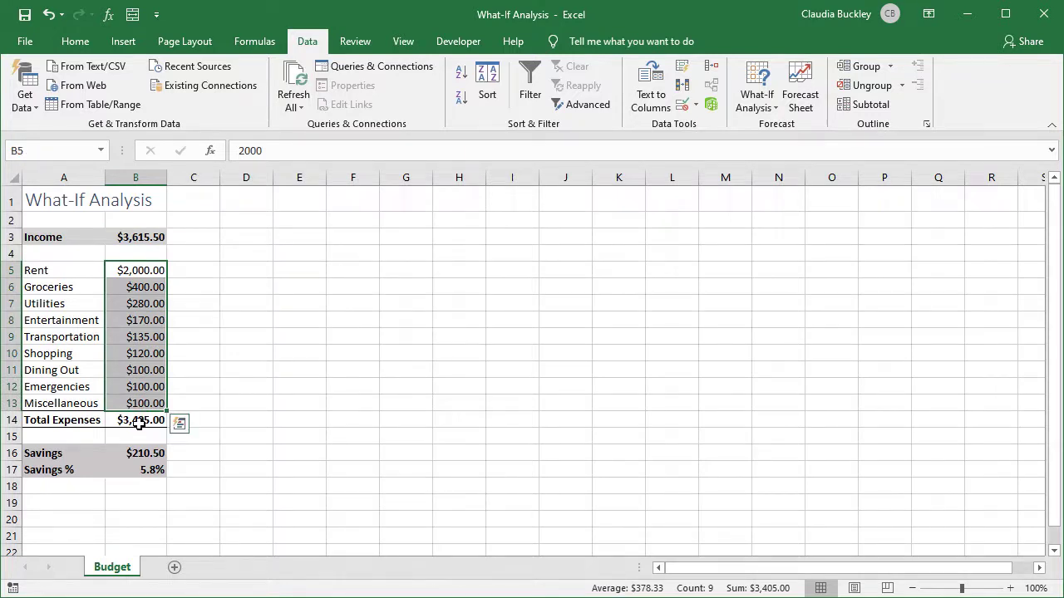
{"action": "left_click", "coordinate": [141, 449]}
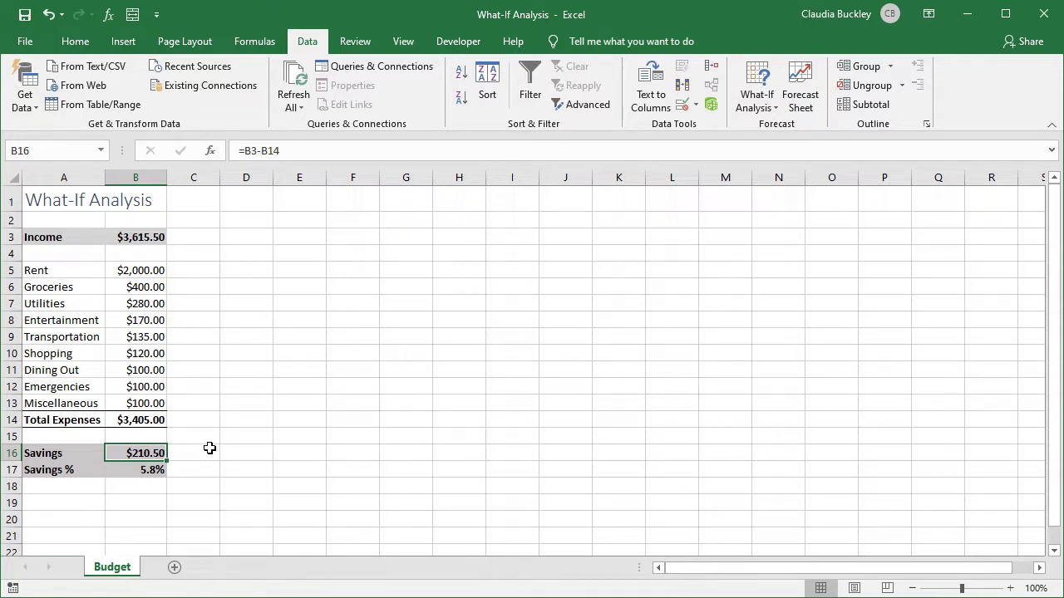
{"action": "left_click", "coordinate": [157, 471]}
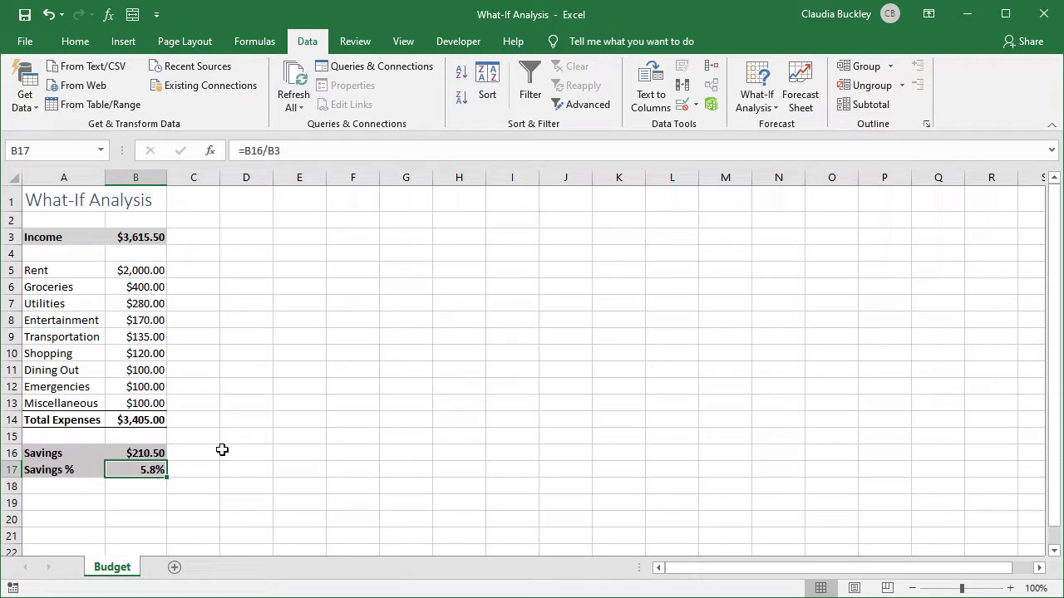
Try Goal Seek to bring Savings % in B17 to .10 by changing Dining Out in B11, and discard the result.
{"action": "left_click", "coordinate": [752, 106]}
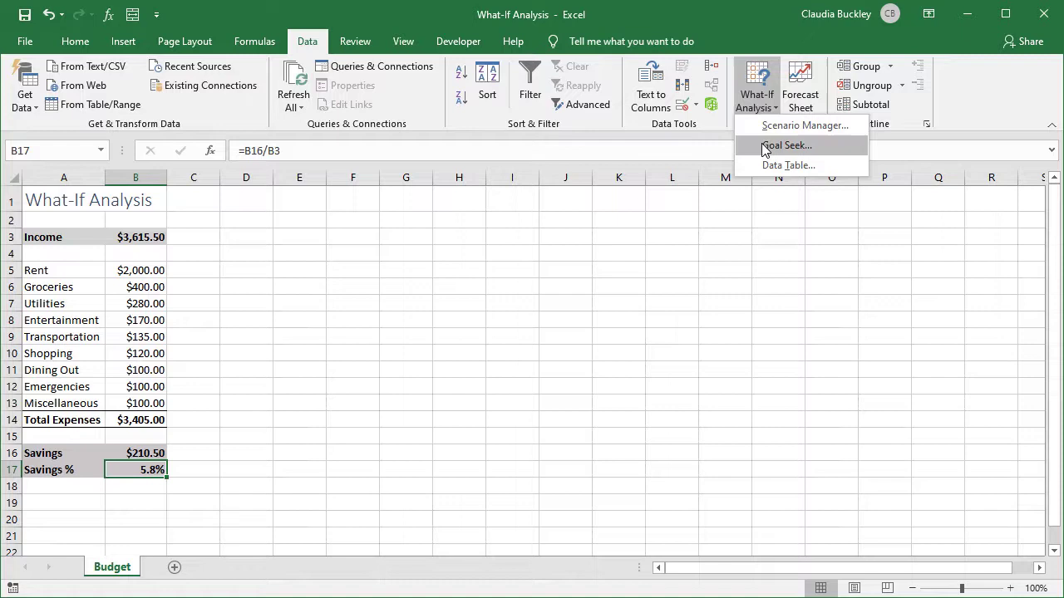
{"action": "left_click", "coordinate": [764, 150]}
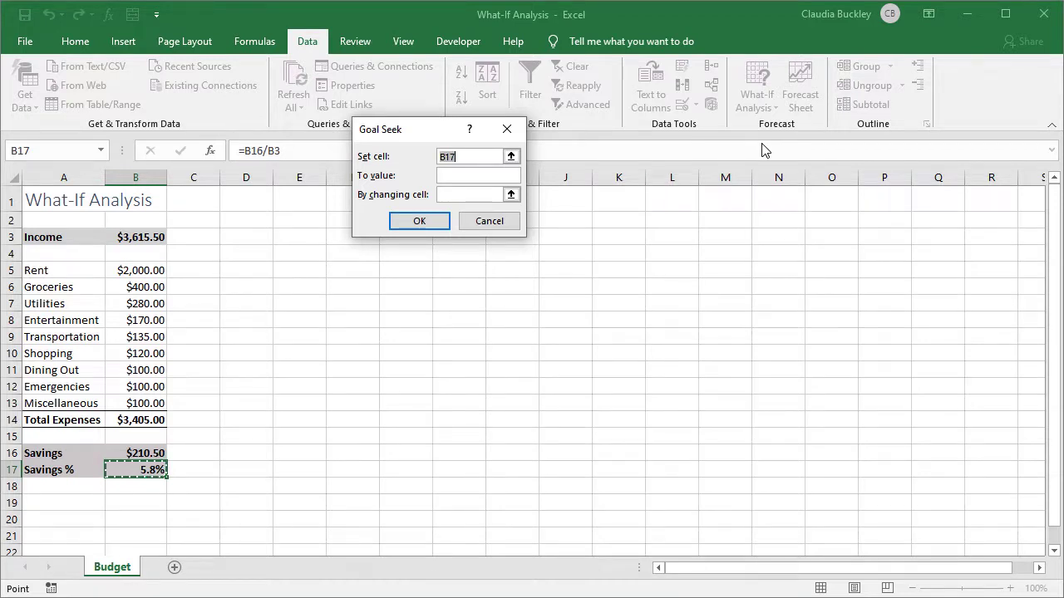
{"action": "left_click", "coordinate": [156, 472]}
{"action": "left_click", "coordinate": [455, 177]}
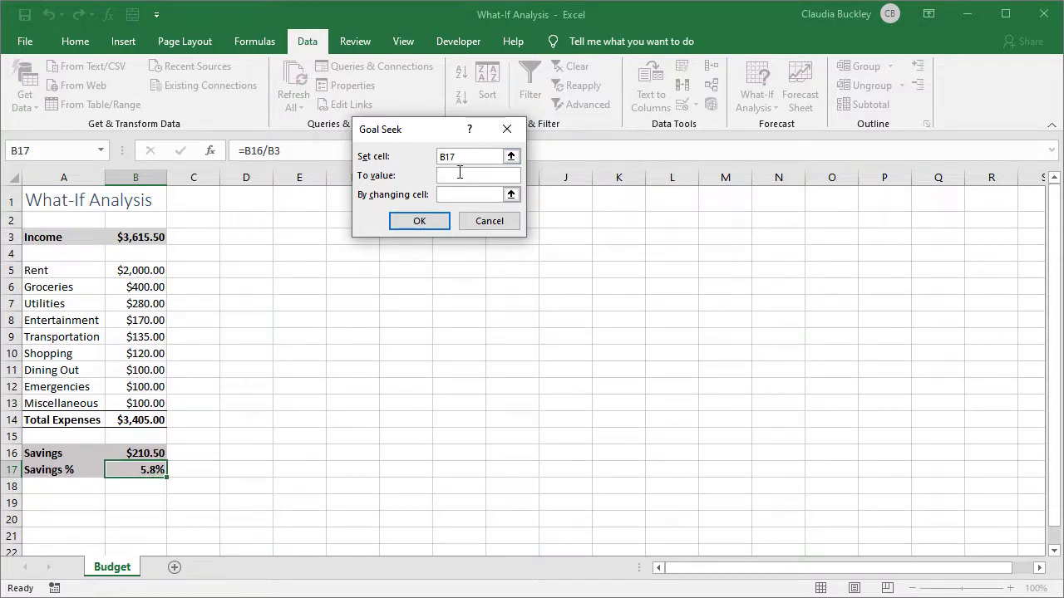
{"action": "type", "text": ".10"}
{"action": "left_click", "coordinate": [455, 194]}
{"action": "left_click", "coordinate": [158, 370]}
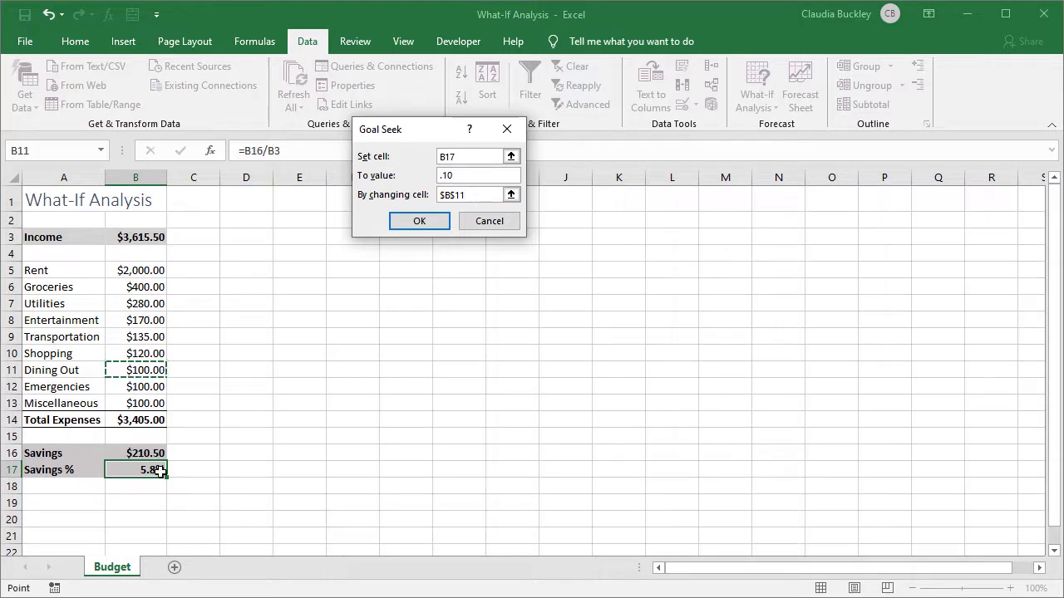
{"action": "left_click", "coordinate": [443, 227]}
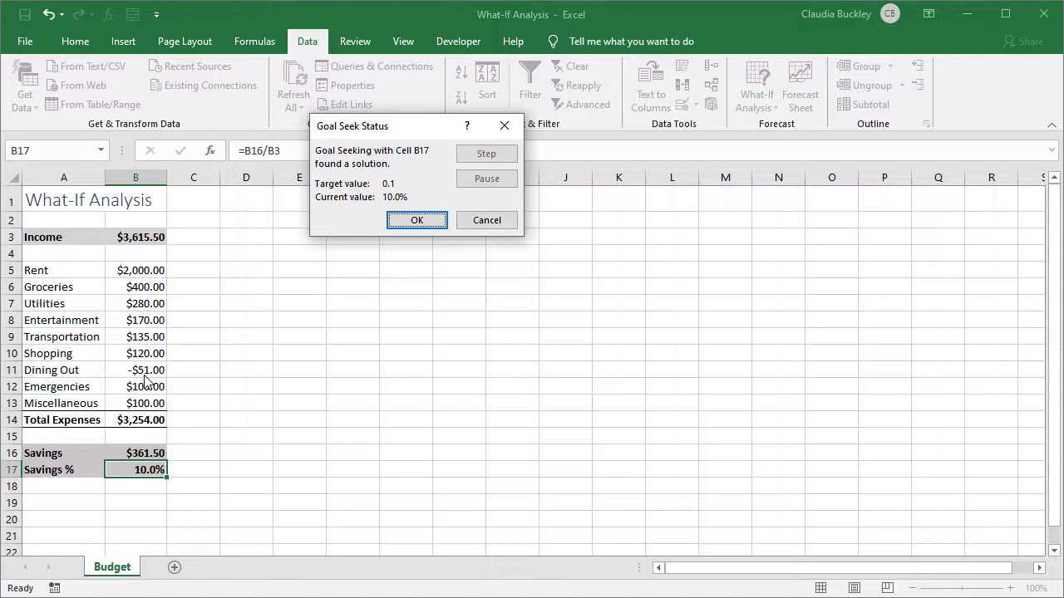
{"action": "left_click", "coordinate": [488, 221]}
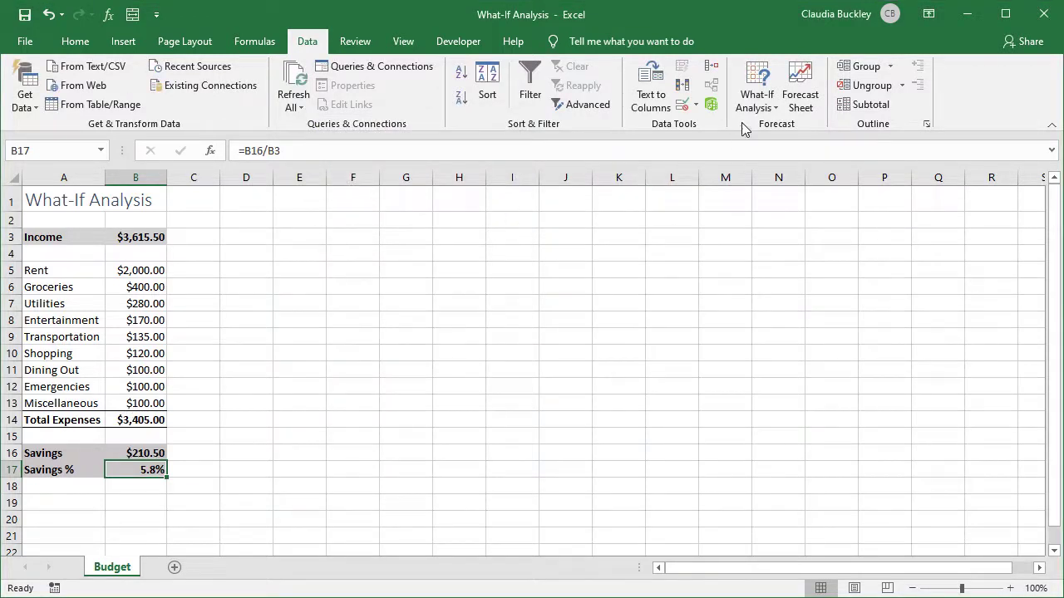
Add a scenario named Original Budget with changing cells B3 and B5:B13, keeping the current values and default comment.
{"action": "left_click", "coordinate": [754, 108]}
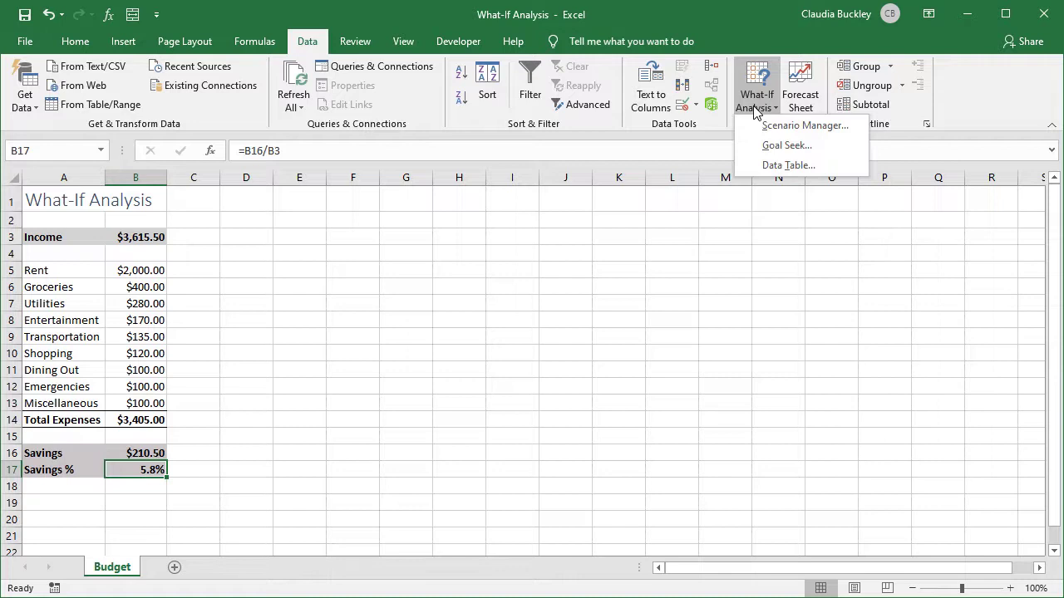
{"action": "left_click", "coordinate": [777, 129]}
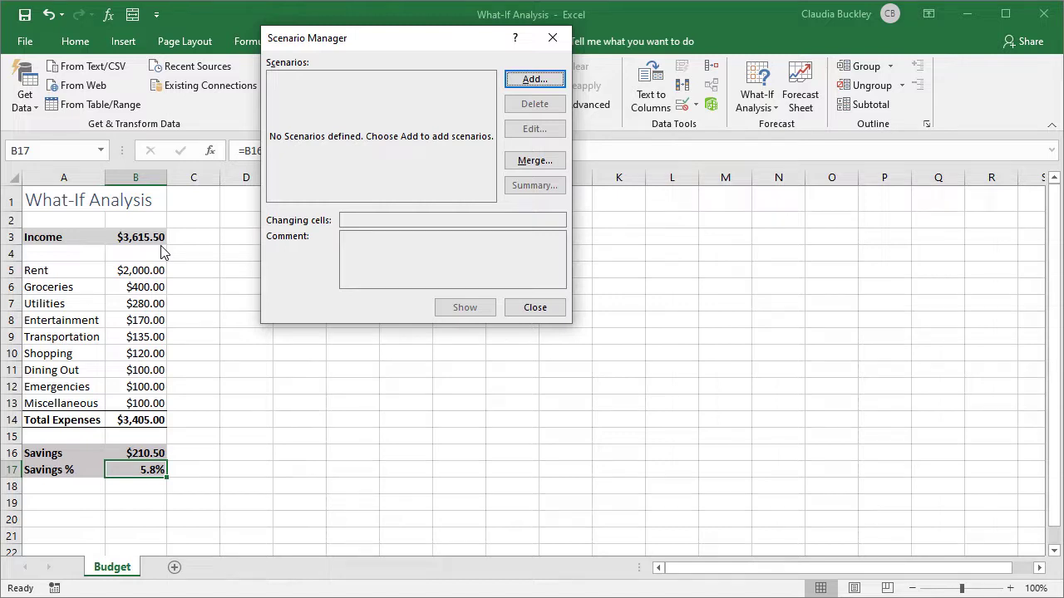
{"action": "left_click", "coordinate": [535, 80]}
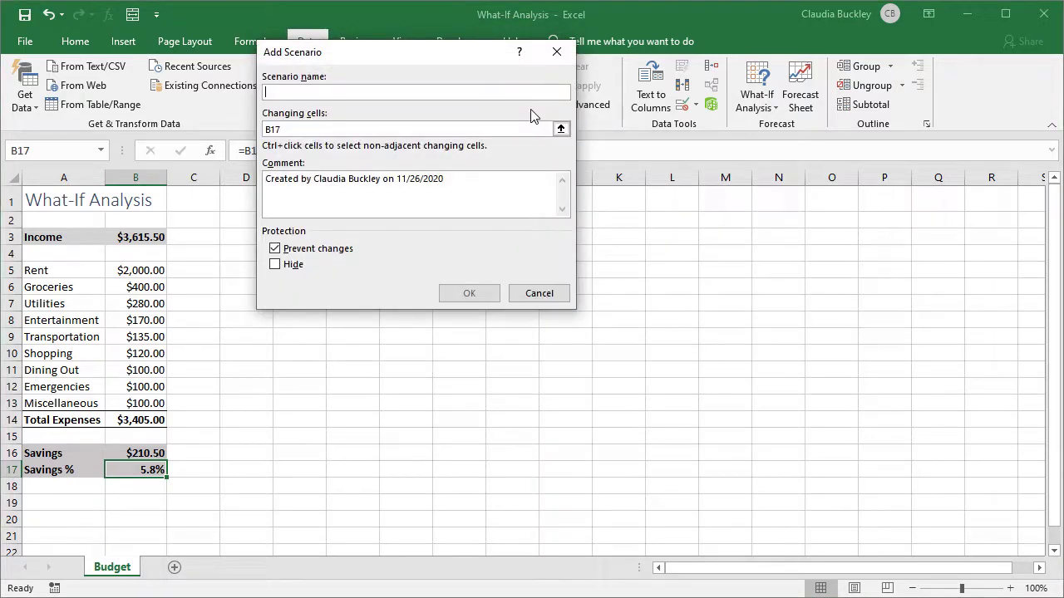
{"action": "type", "text": "Original Budget"}
{"action": "left_click", "coordinate": [295, 129]}
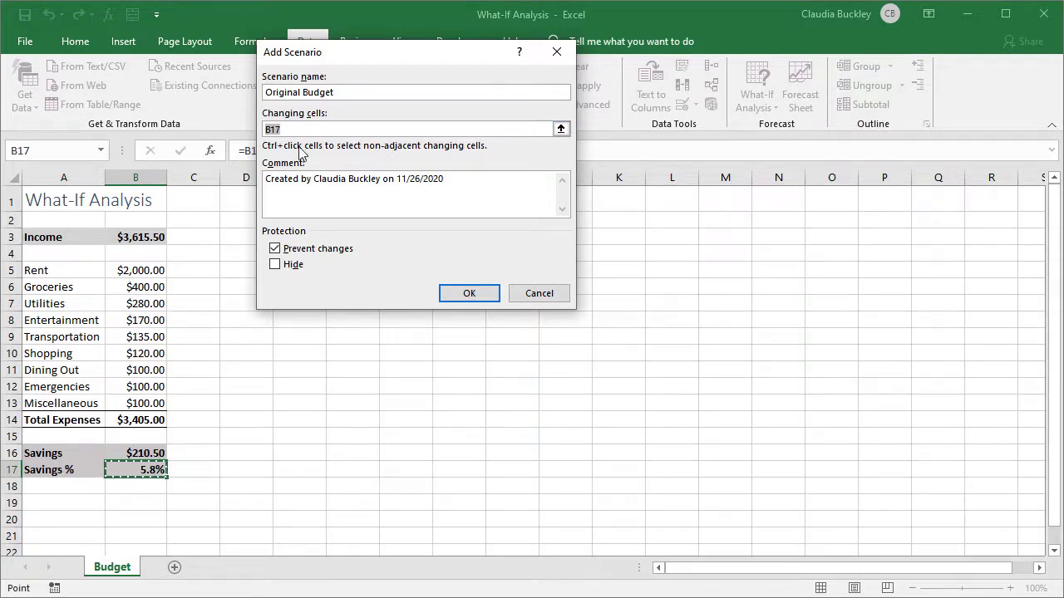
{"action": "left_click", "coordinate": [153, 239]}
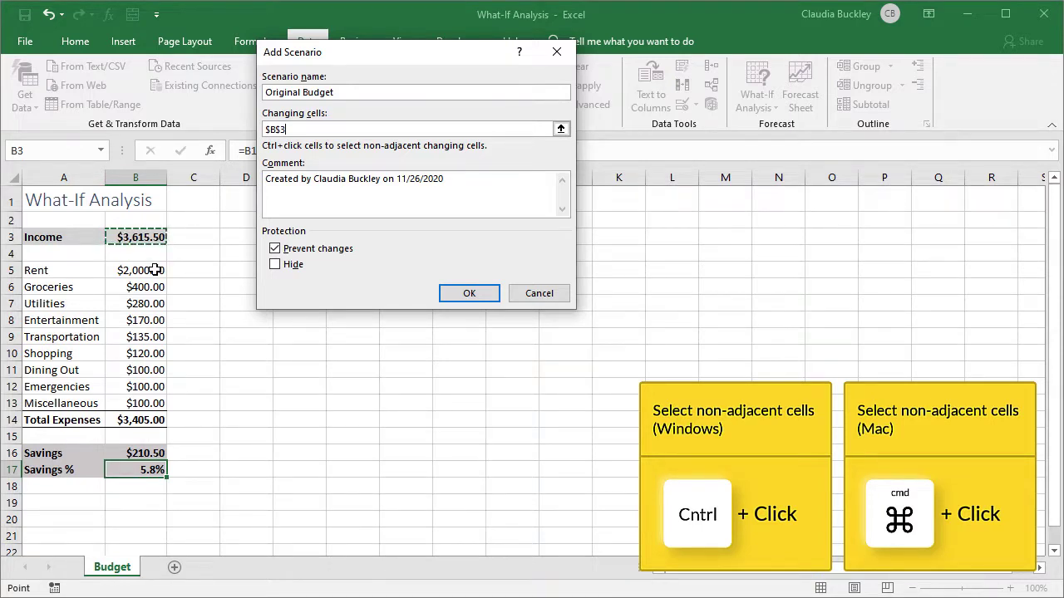
{"action": "left_click_drag", "start_coordinate": [154, 270], "coordinate": [153, 403], "text": "ctrl"}
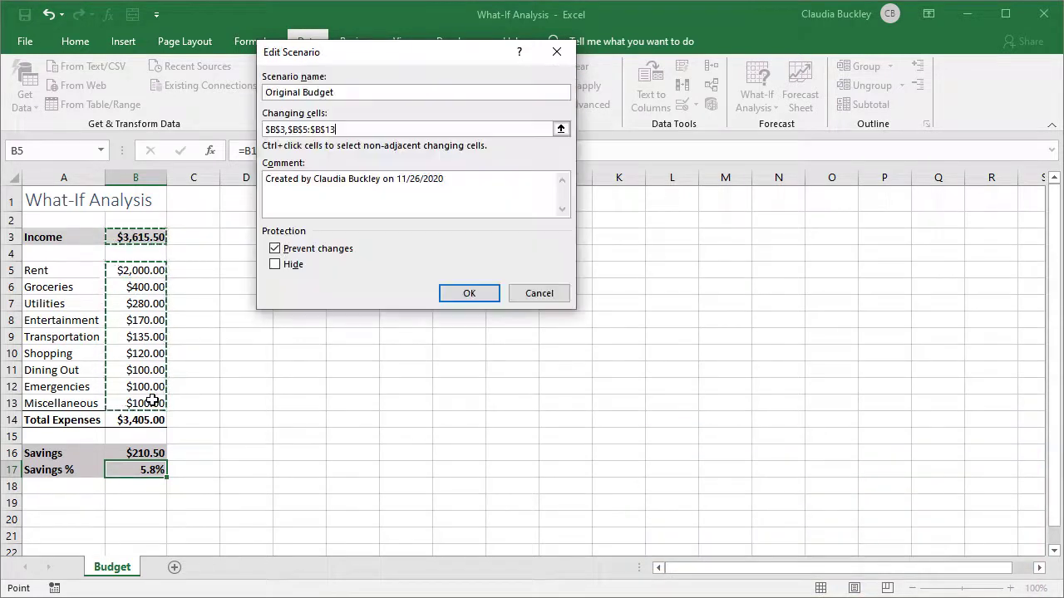
{"action": "left_click", "coordinate": [390, 189]}
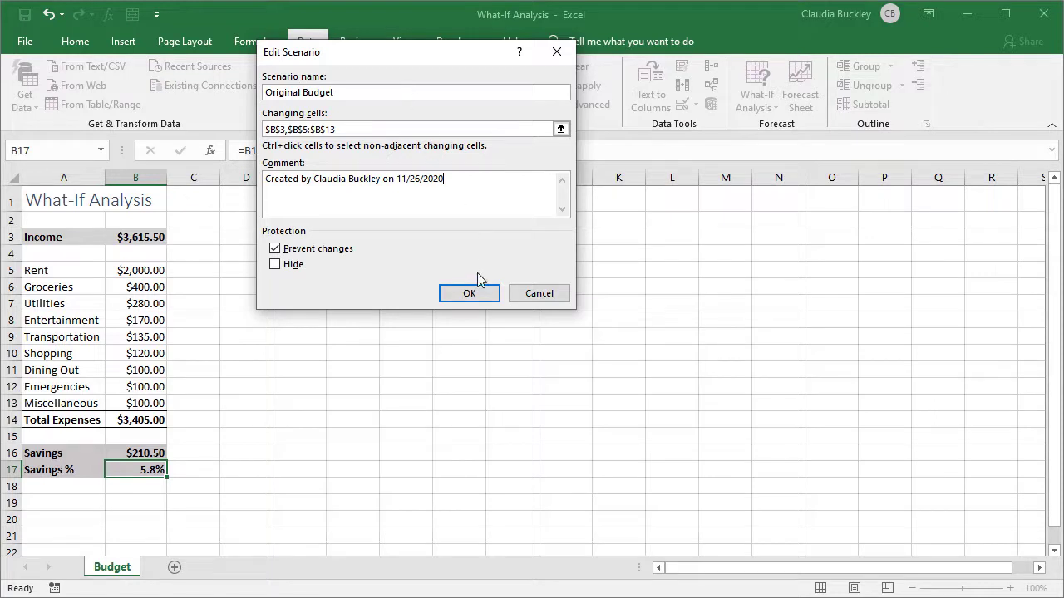
{"action": "left_click", "coordinate": [469, 293]}
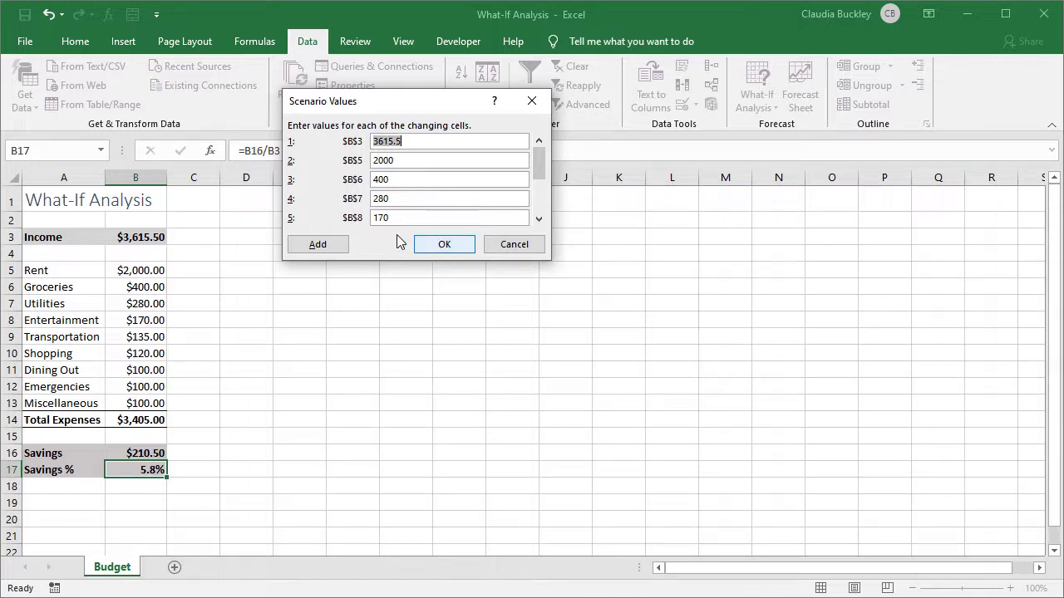
{"action": "left_click", "coordinate": [317, 244]}
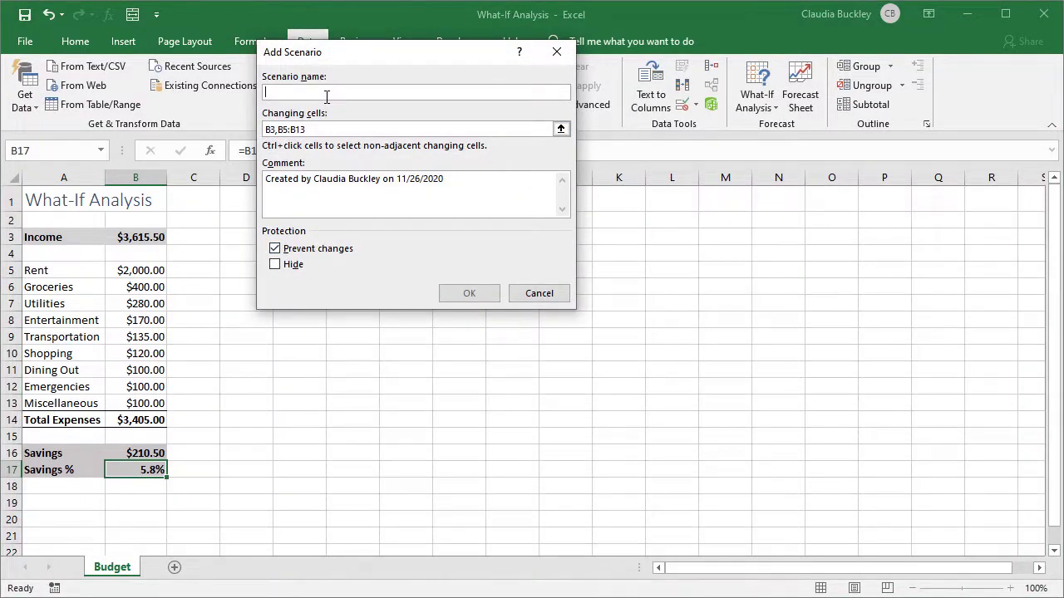
Name the second scenario Reduce Fun and replace its comment with "Reduce entertainment, shopping, dining out".
{"action": "type", "text": "Reduce Fun"}
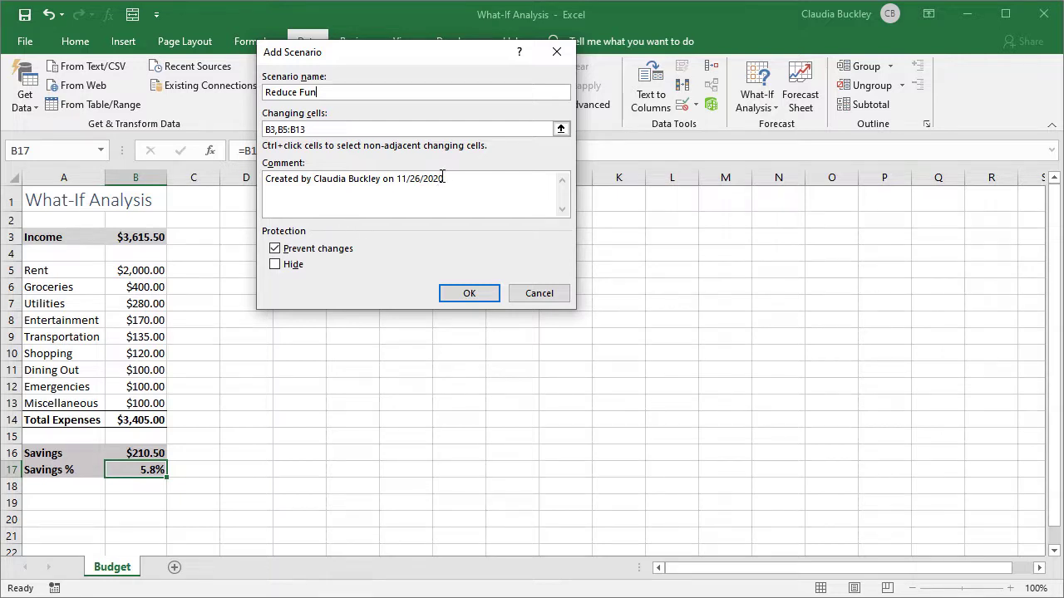
{"action": "left_click_drag", "start_coordinate": [449, 178], "coordinate": [273, 174]}
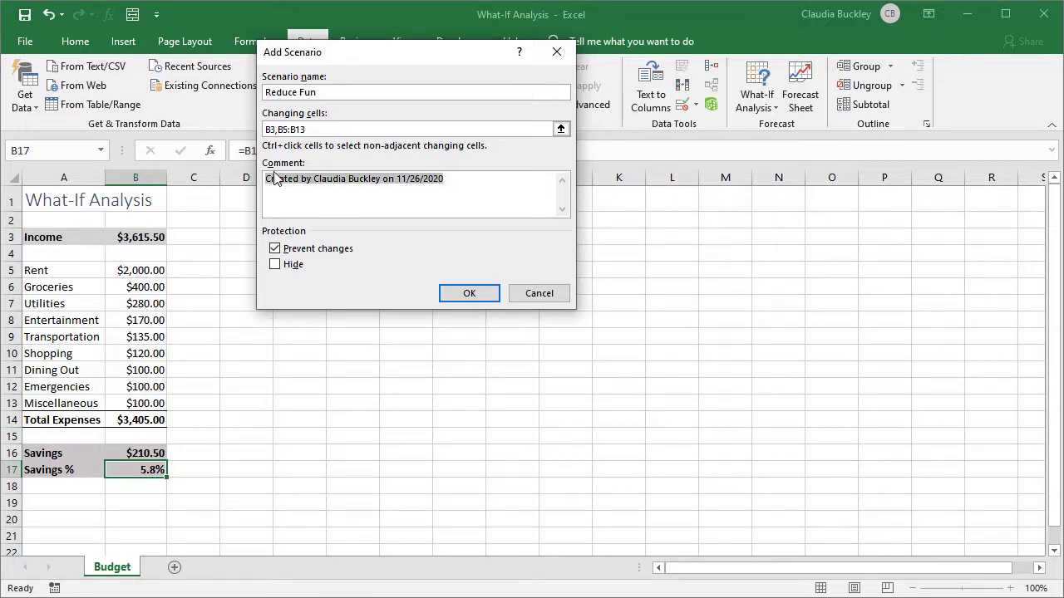
{"action": "type", "text": "Reduce entertainment, shopping, dining out"}
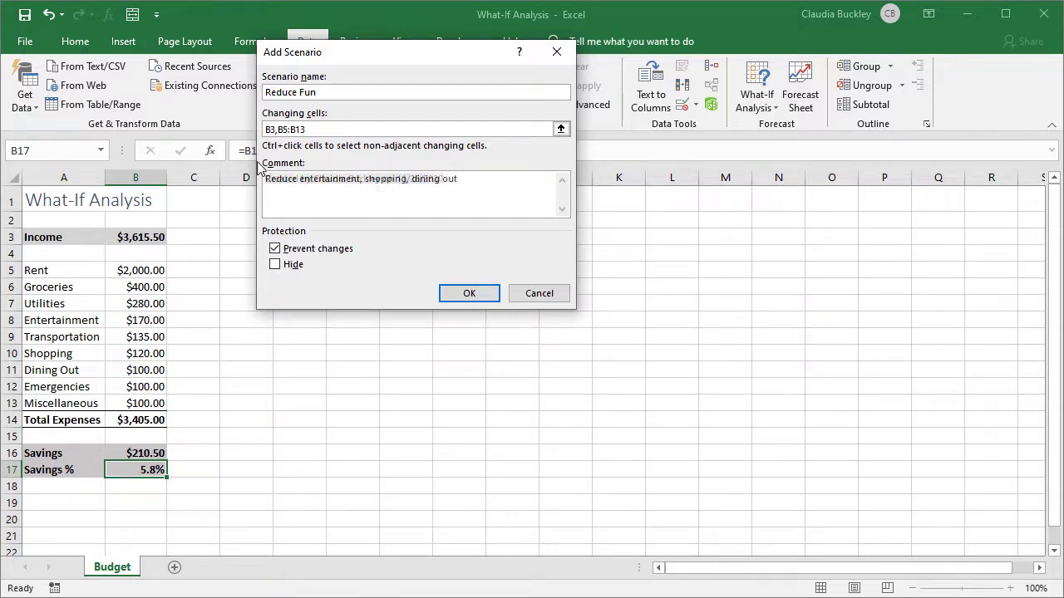
{"action": "left_click", "coordinate": [454, 294]}
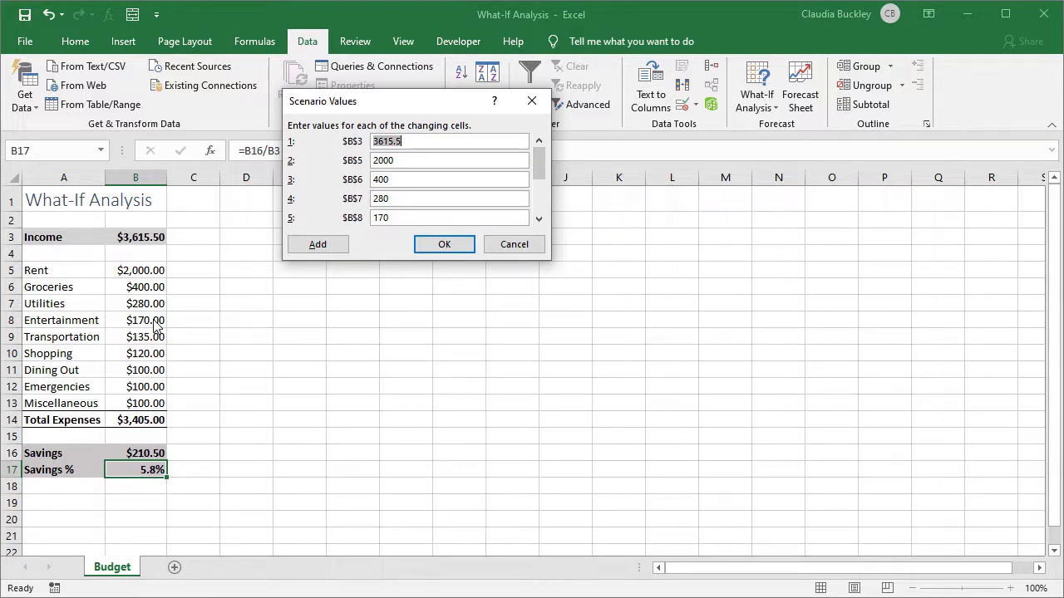
Set the Reduce Fun scenario values to 65 for Entertainment (B8), 80 for Shopping (B10) and 65 for Dining Out (B11).
{"action": "double_click", "coordinate": [407, 219]}
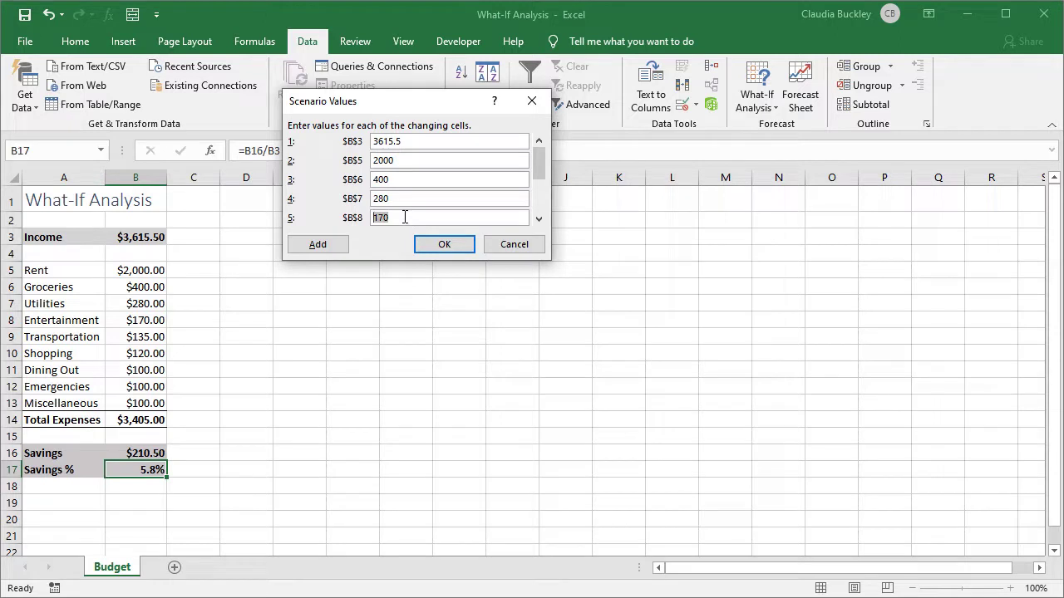
{"action": "type", "text": "65"}
{"action": "left_click", "coordinate": [538, 219]}
{"action": "left_click", "coordinate": [537, 218]}
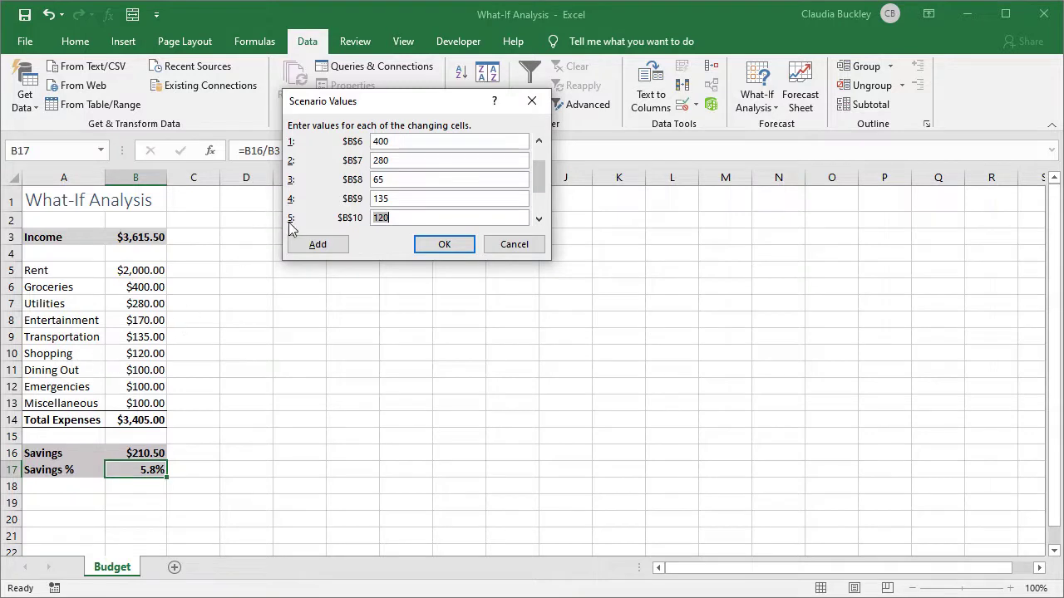
{"action": "left_click", "coordinate": [539, 220]}
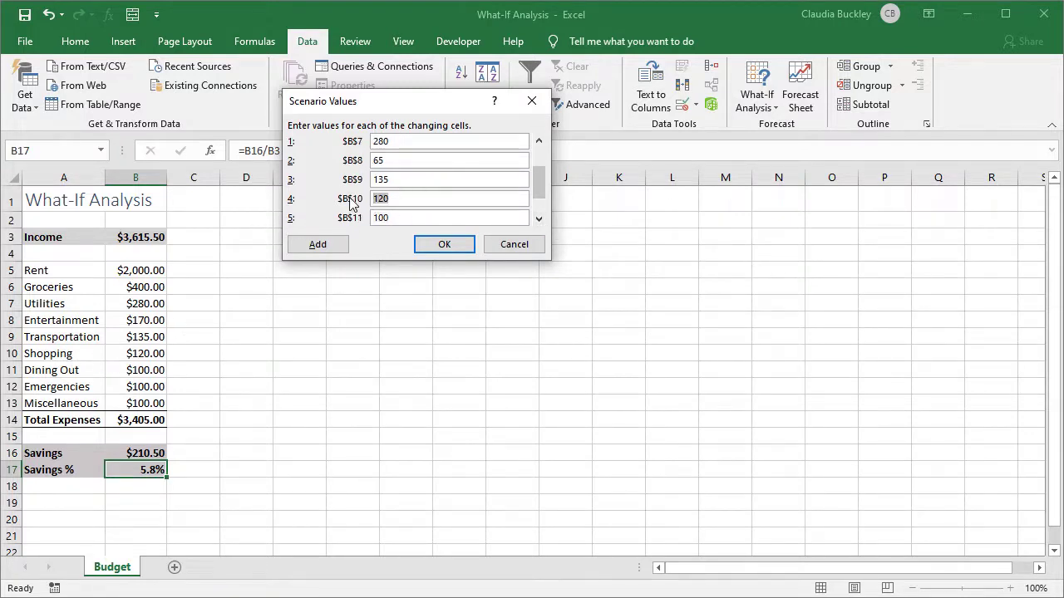
{"action": "type", "text": "80"}
{"action": "left_click_drag", "start_coordinate": [397, 217], "coordinate": [373, 217]}
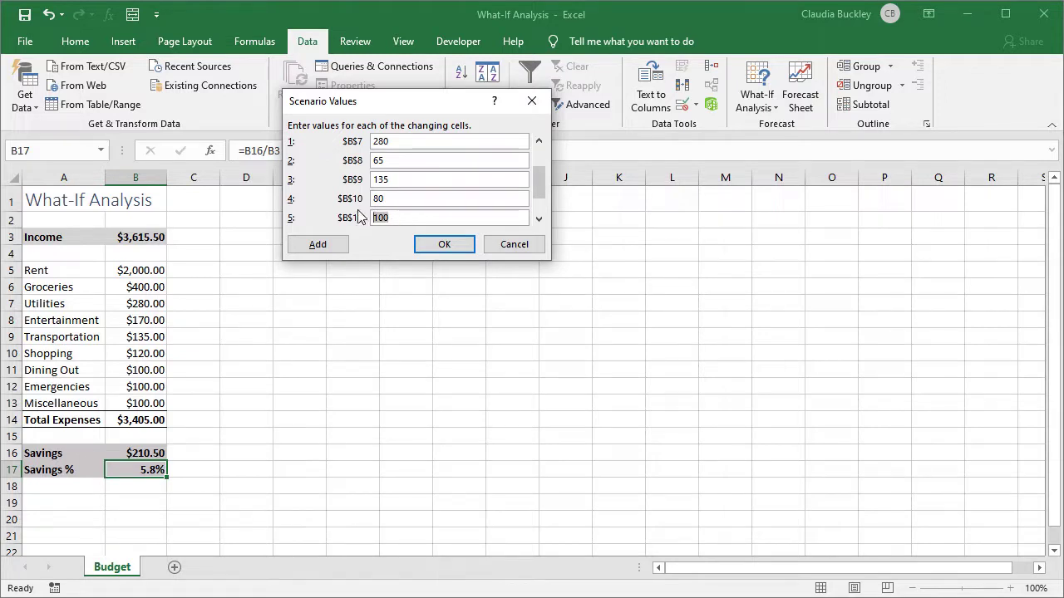
{"action": "type", "text": "65"}
{"action": "left_click", "coordinate": [337, 248]}
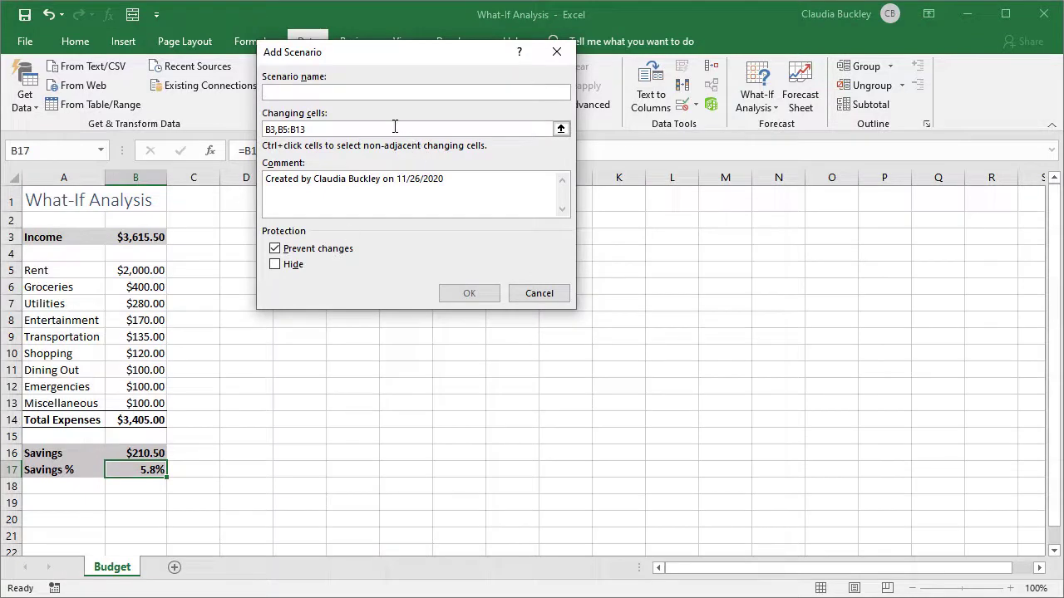
Create a third scenario named Increase Income 150 with the income value in B3 set to 3765.5.
{"action": "type", "text": "Increase Income "}
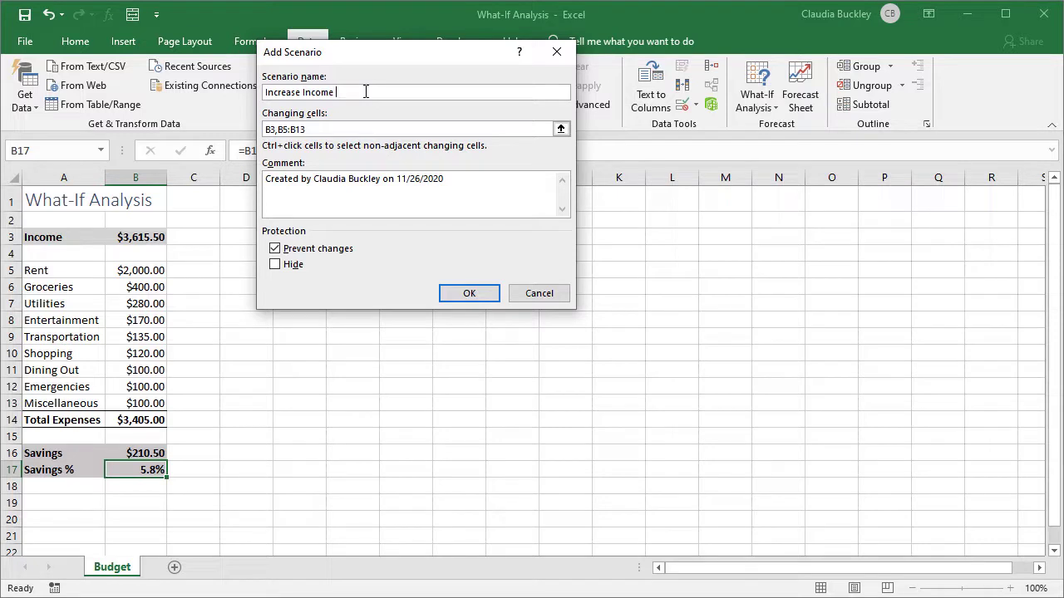
{"action": "type", "text": "150"}
{"action": "left_click", "coordinate": [482, 292]}
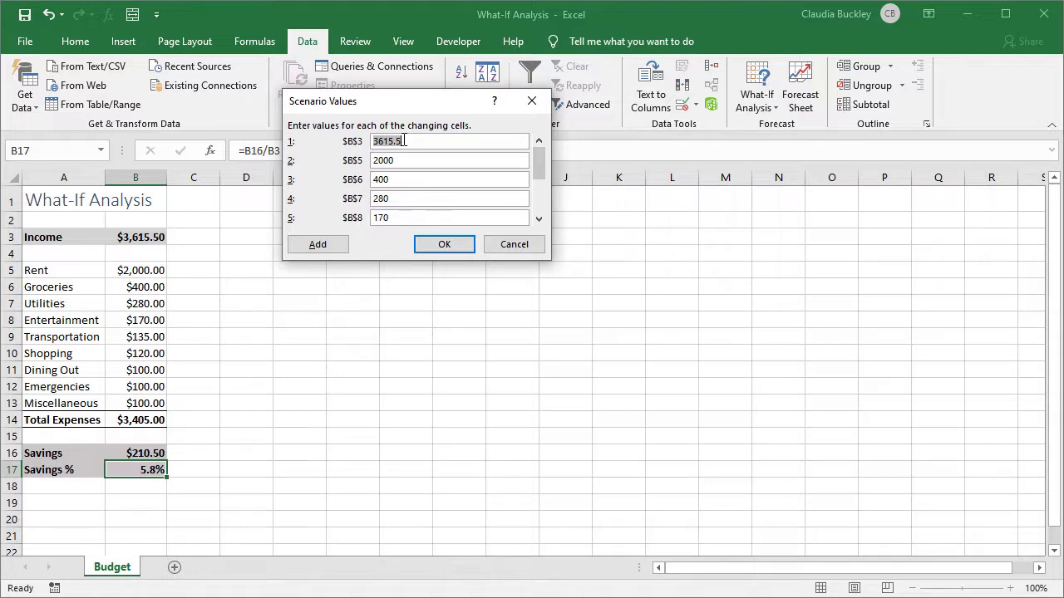
{"action": "left_click", "coordinate": [384, 141]}
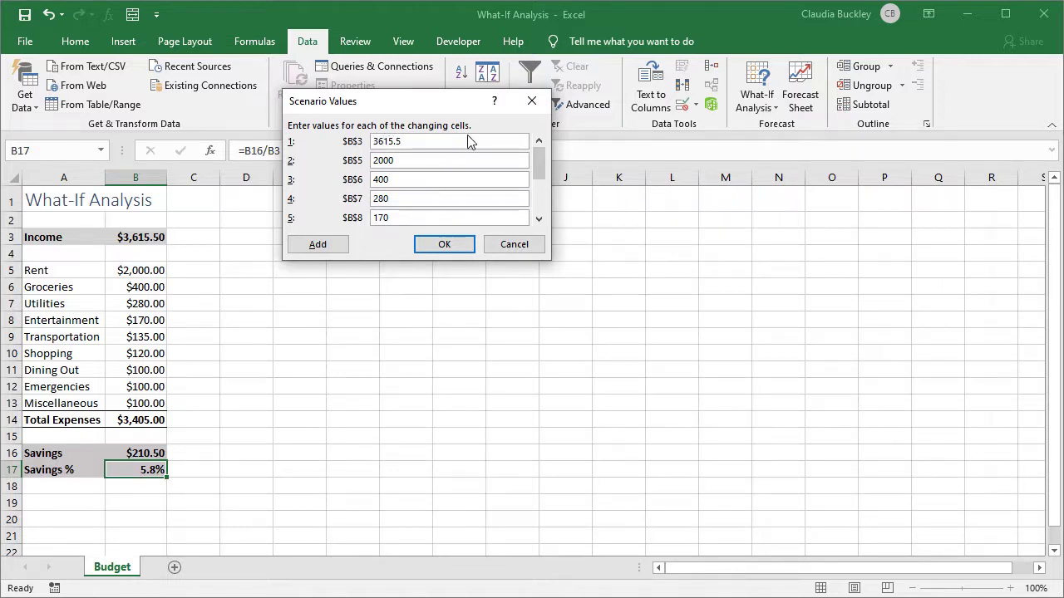
{"action": "key", "text": "BackSpace"}
{"action": "key", "text": "Delete"}
{"action": "type", "text": "76"}
{"action": "left_click", "coordinate": [450, 246]}
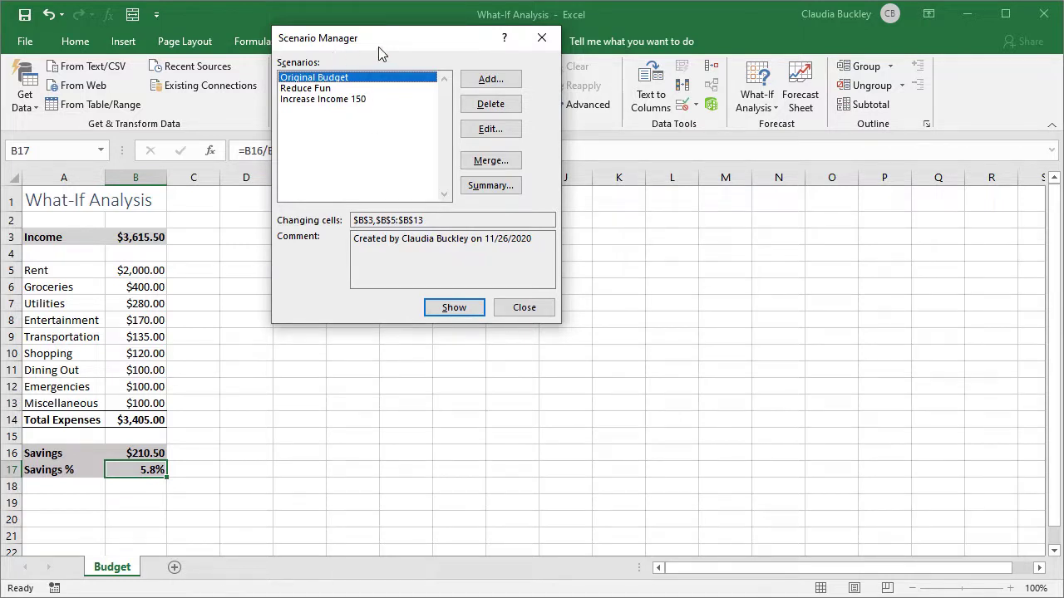
Show the Reduce Fun scenario in the budget sheet.
{"action": "left_click", "coordinate": [324, 89]}
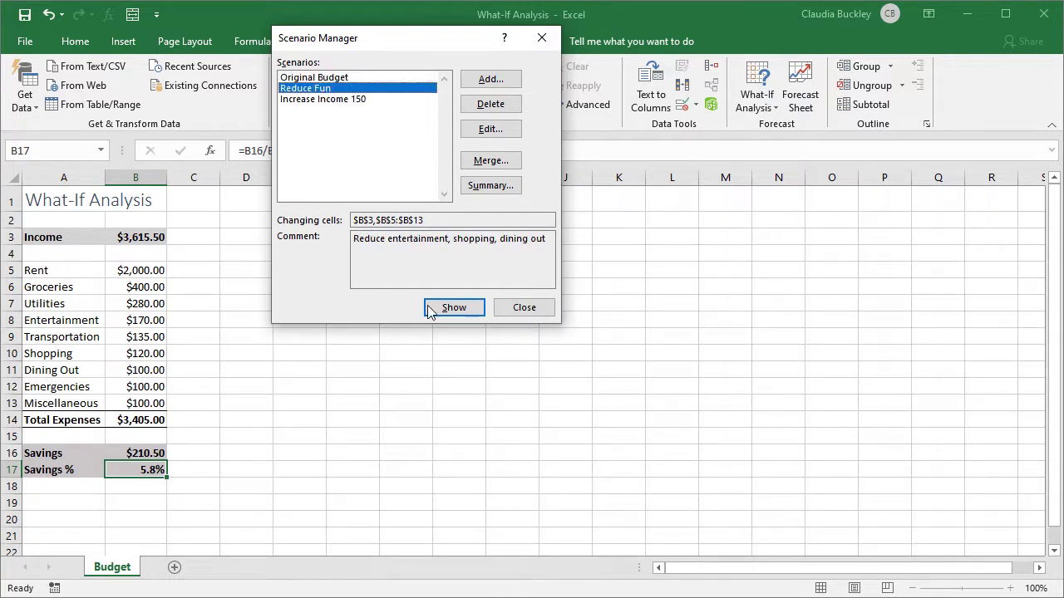
{"action": "double_click", "coordinate": [336, 90]}
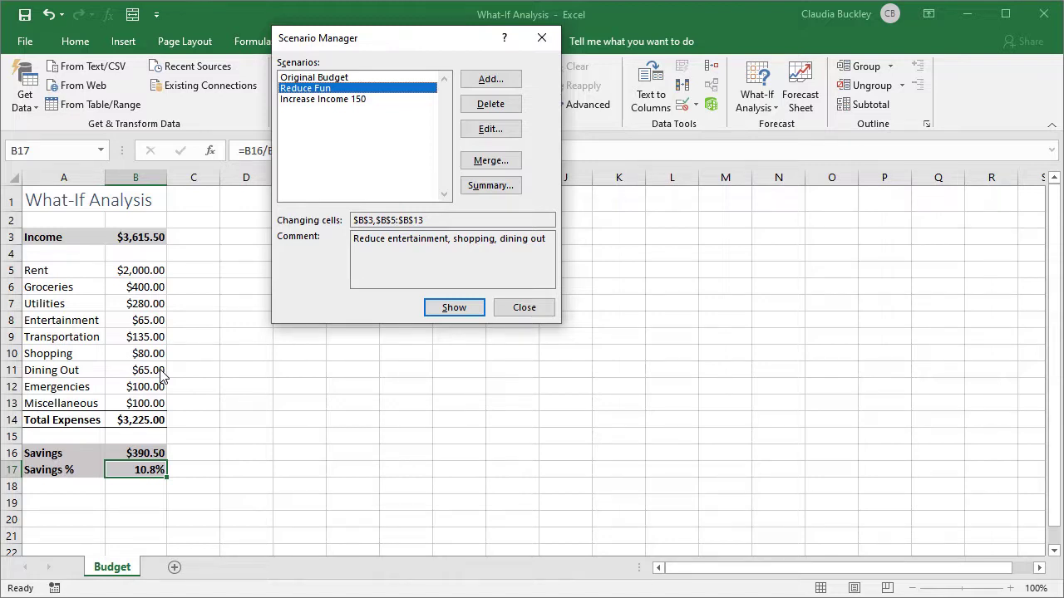
Show the Increase Income 150 scenario in the budget, restore the Original Budget scenario and close the Scenario Manager.
{"action": "double_click", "coordinate": [338, 100]}
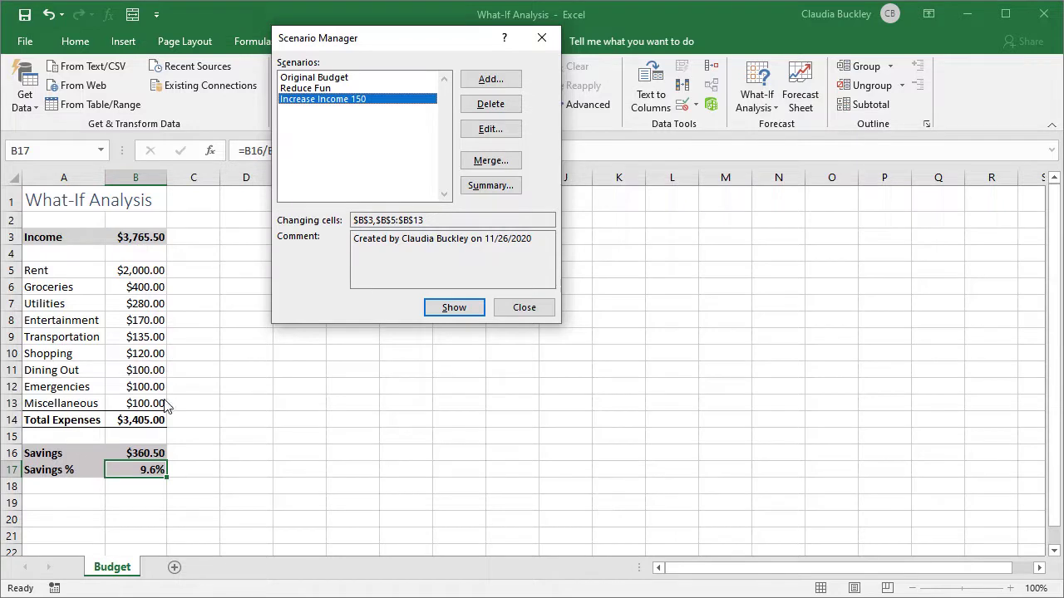
{"action": "double_click", "coordinate": [346, 78]}
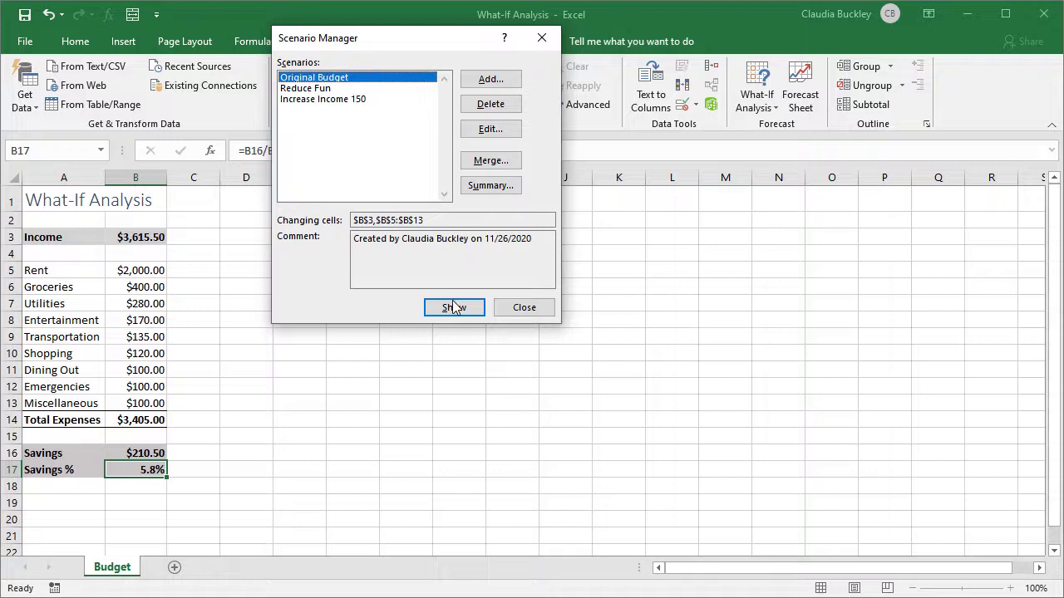
{"action": "left_click", "coordinate": [528, 308]}
Run Goal Seek to bring the savings percentage in B17 to .10 by changing the income in B3, and keep the solution.
{"action": "left_click", "coordinate": [760, 95]}
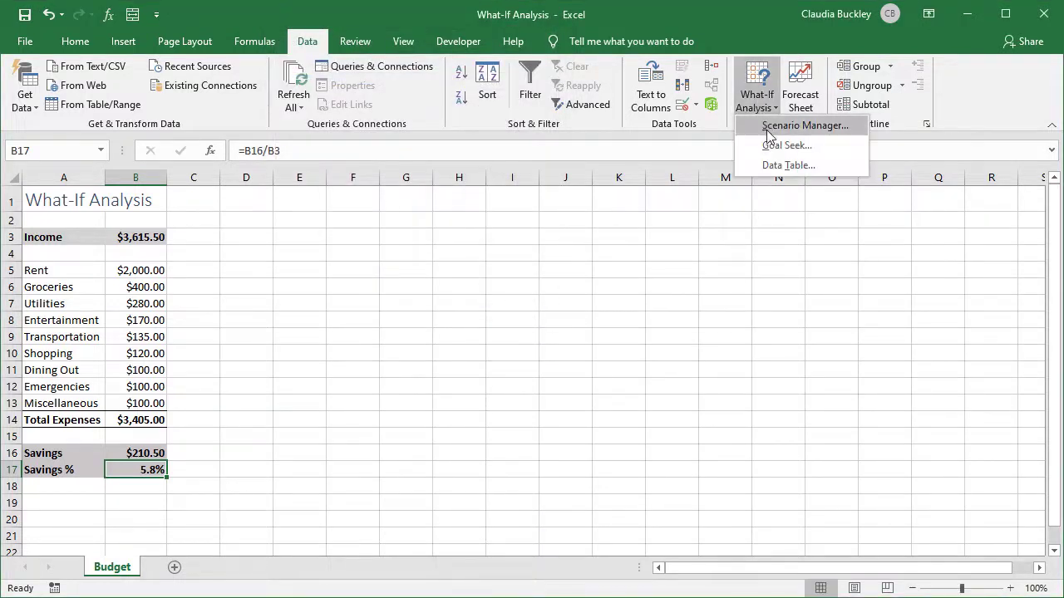
{"action": "left_click", "coordinate": [770, 146]}
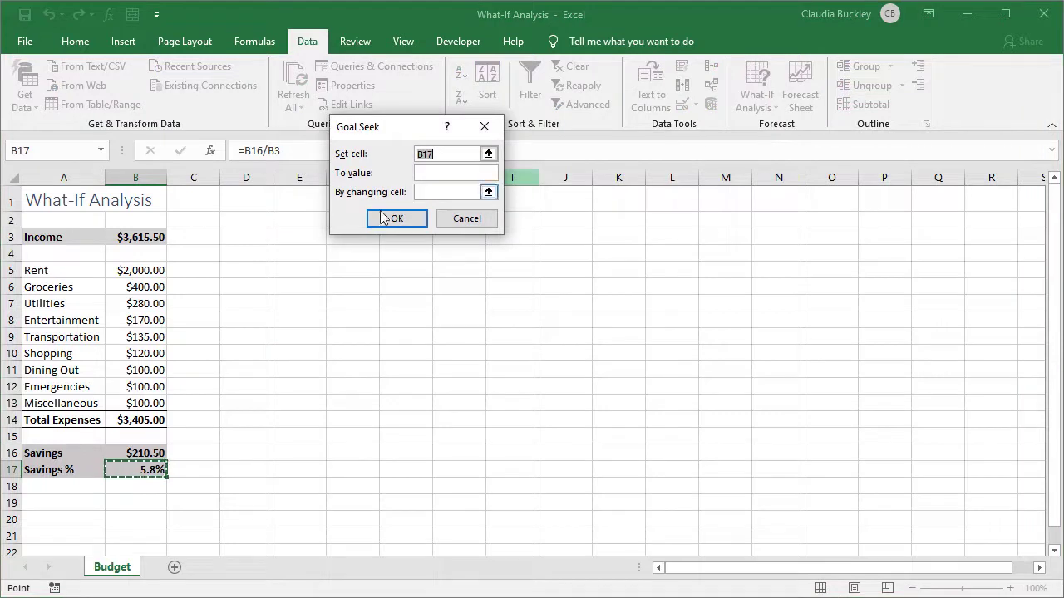
{"action": "left_click", "coordinate": [452, 156]}
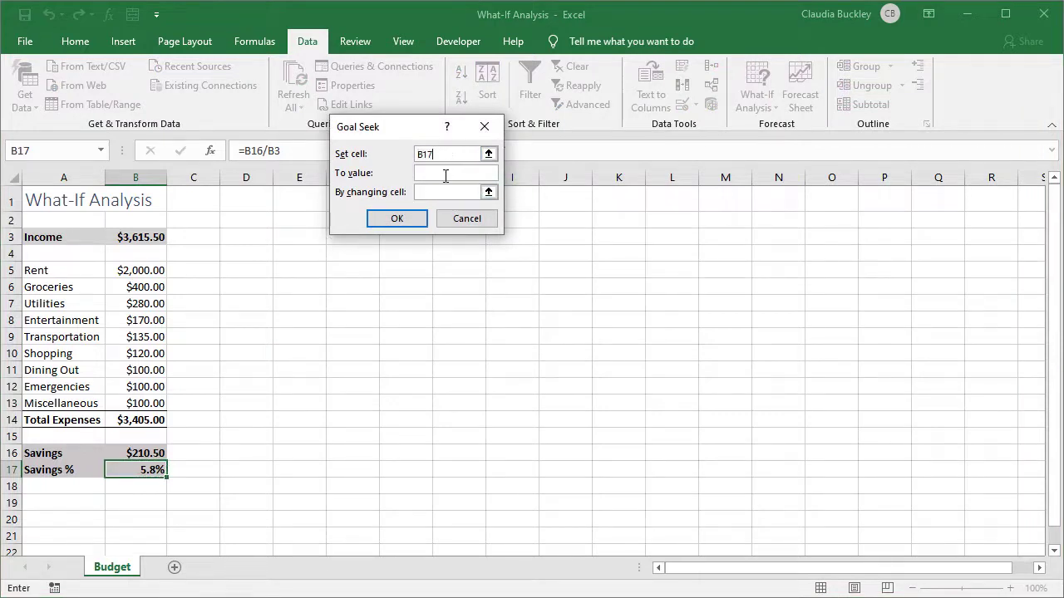
{"action": "left_click", "coordinate": [445, 178]}
{"action": "type", "text": ".10"}
{"action": "left_click", "coordinate": [455, 194]}
{"action": "left_click", "coordinate": [147, 237]}
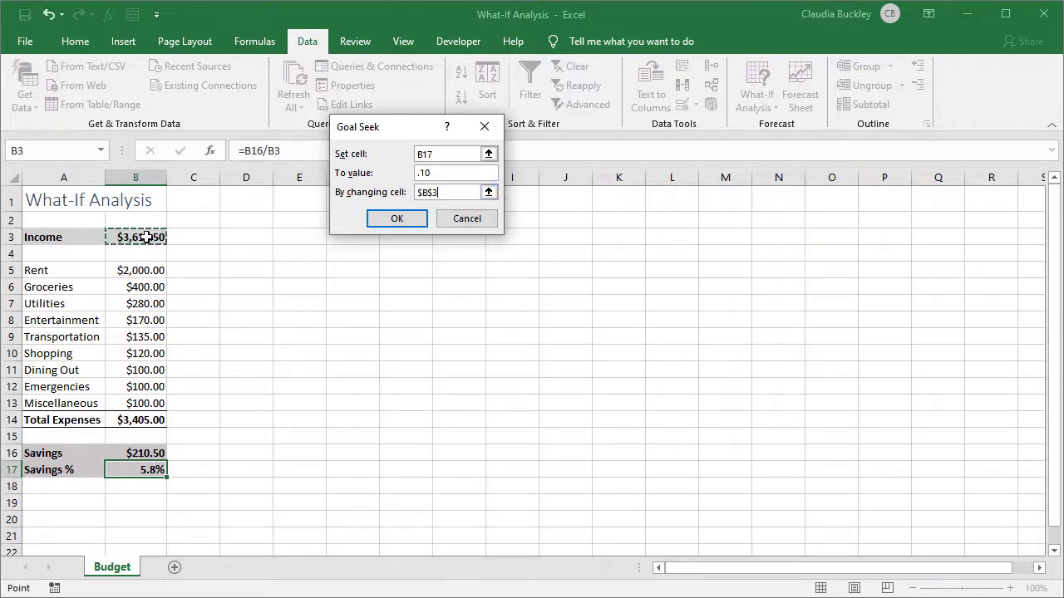
{"action": "left_click", "coordinate": [414, 222]}
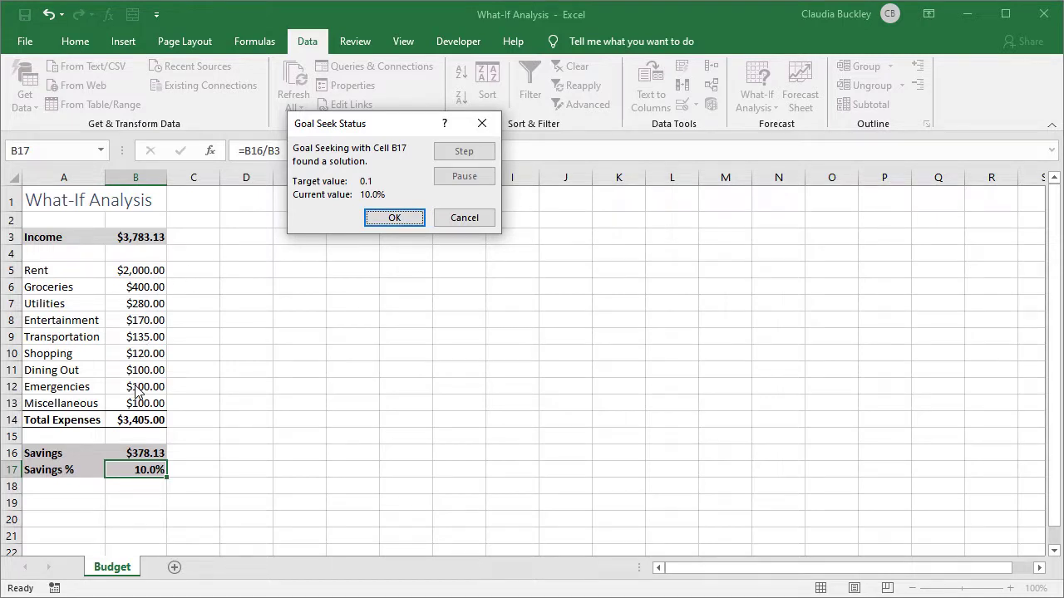
{"action": "left_click", "coordinate": [394, 218]}
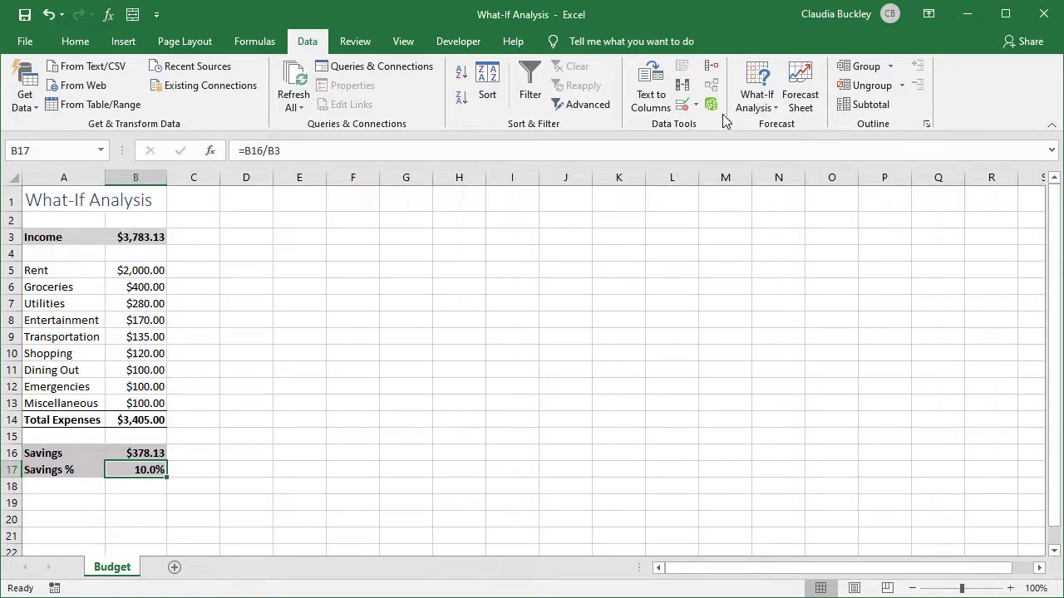
Rename the Increase Income 150 scenario to Increase Income in the Scenario Manager.
{"action": "left_click", "coordinate": [752, 102]}
{"action": "left_click", "coordinate": [781, 125]}
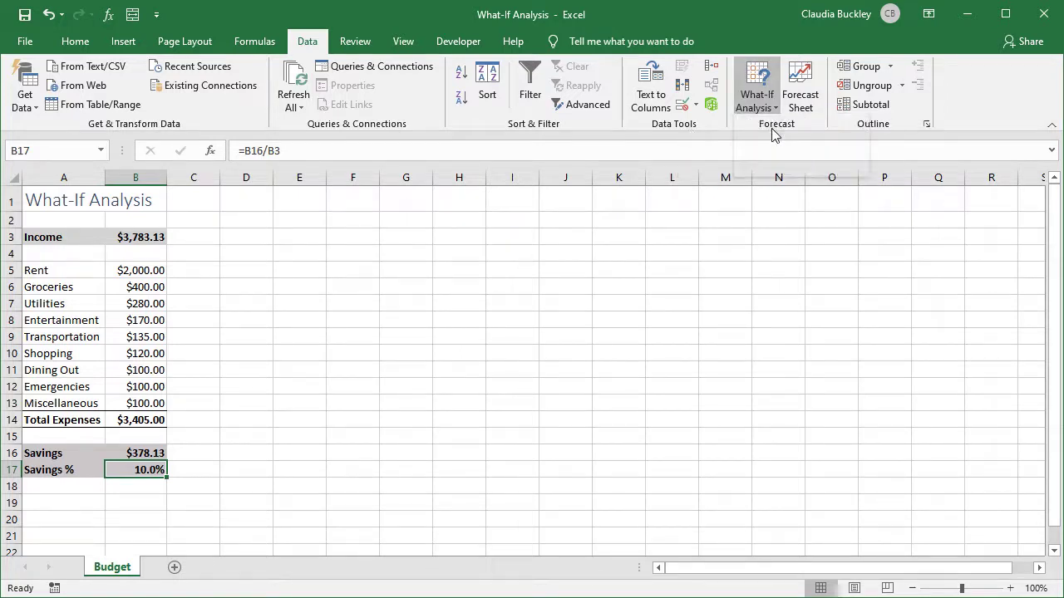
{"action": "left_click", "coordinate": [306, 98]}
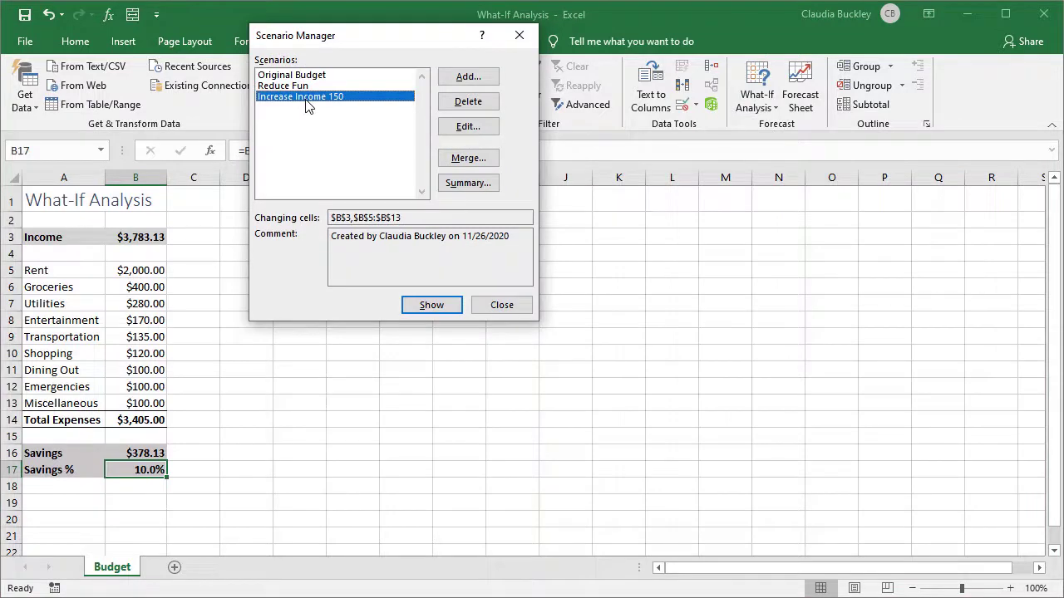
{"action": "left_click", "coordinate": [482, 128]}
{"action": "left_click", "coordinate": [344, 93]}
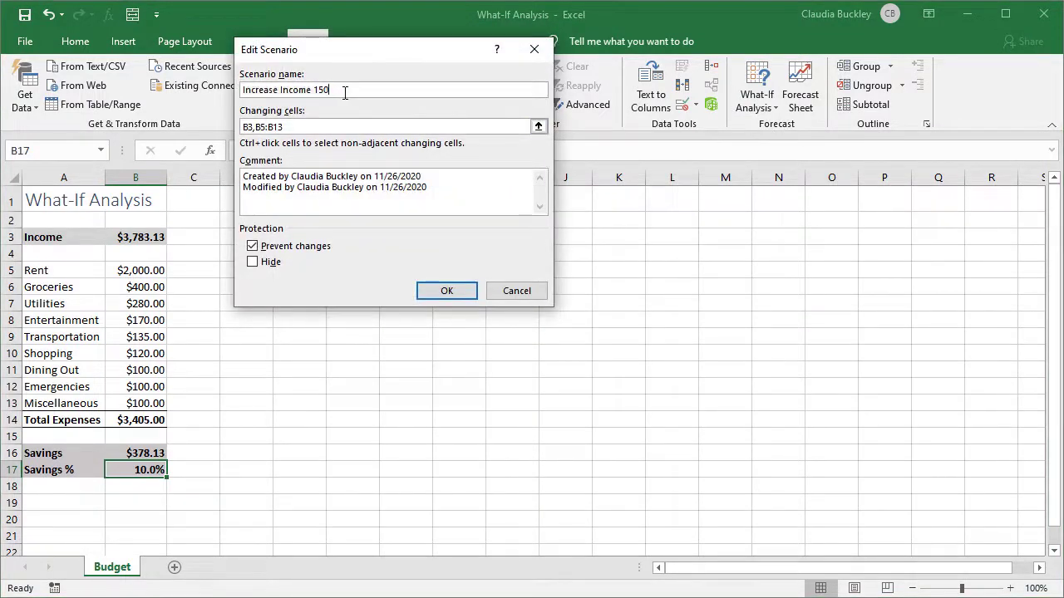
{"action": "key", "text": "BackSpace"}
{"action": "key", "text": "BackSpace"}
{"action": "key", "text": "BackSpace"}
{"action": "left_click", "coordinate": [441, 294]}
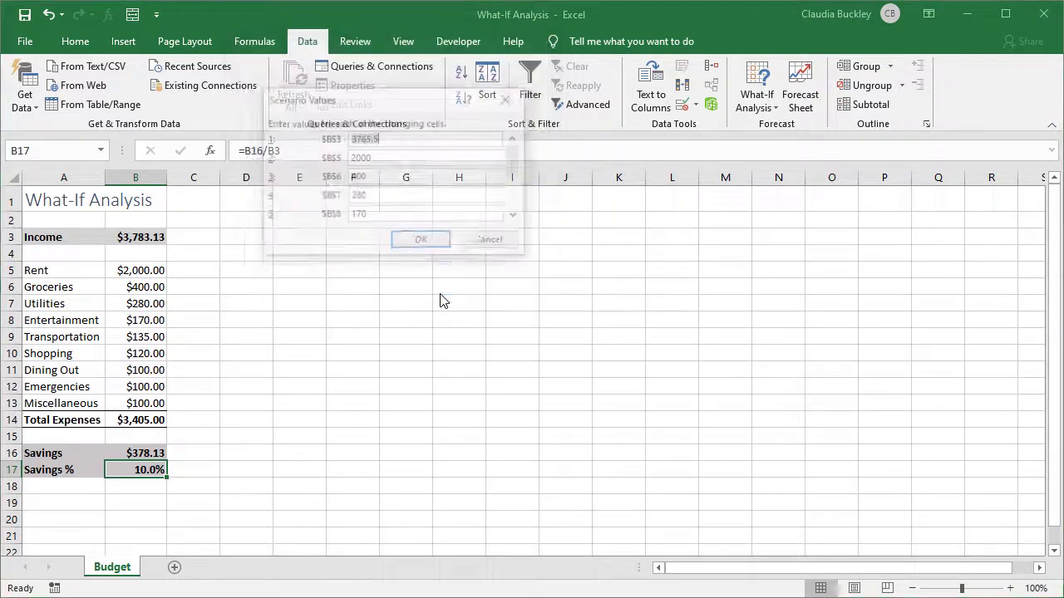
Set the Increase Income scenario's B3 value to 3783.13 and close the Scenario Manager.
{"action": "left_click", "coordinate": [379, 141]}
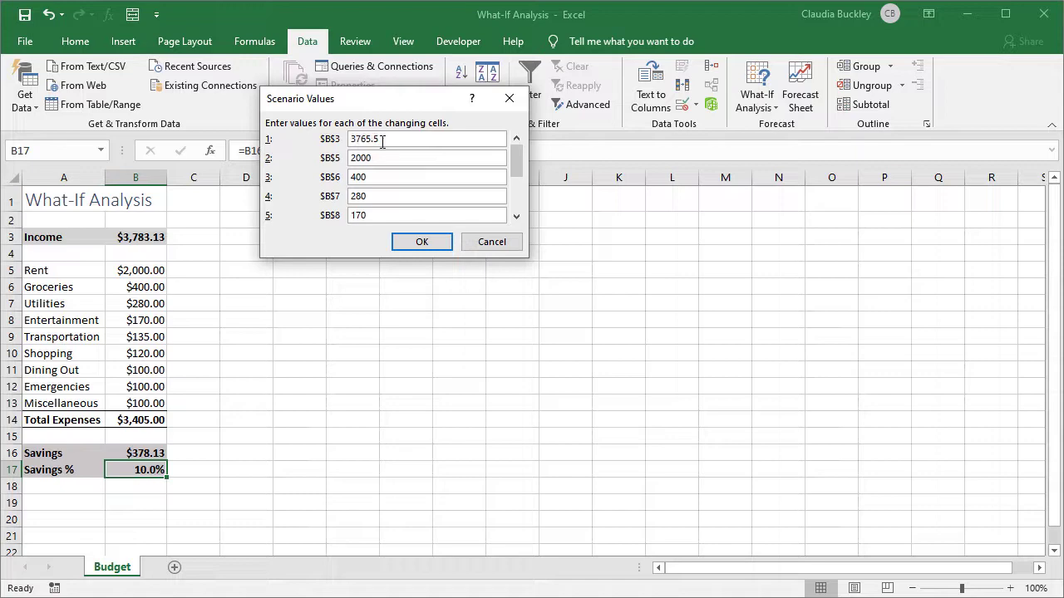
{"action": "key", "text": "BackSpace"}
{"action": "type", "text": "783.13"}
{"action": "left_click", "coordinate": [443, 241]}
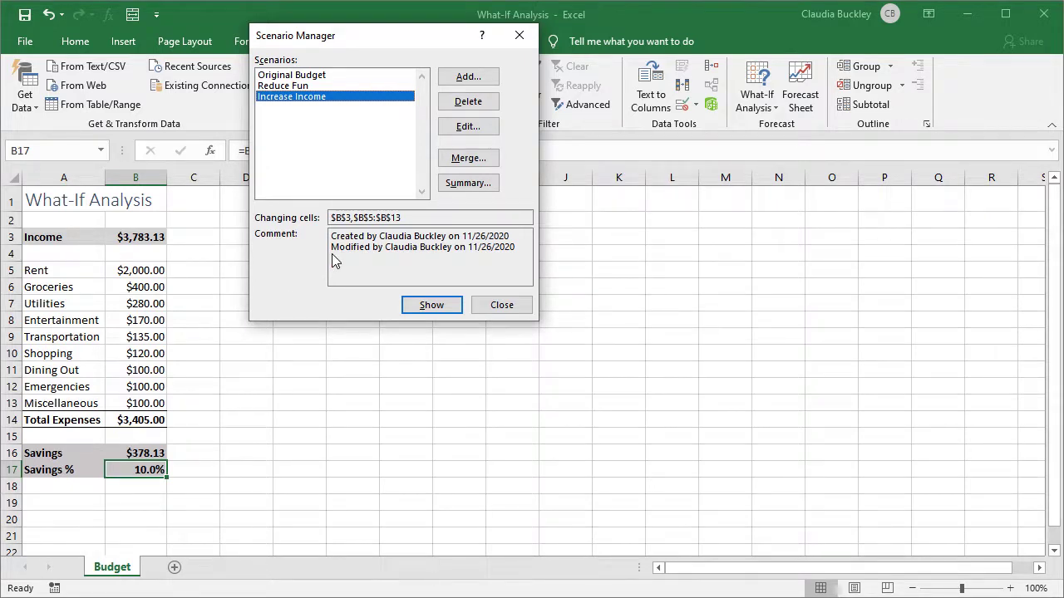
{"action": "left_click", "coordinate": [503, 305]}
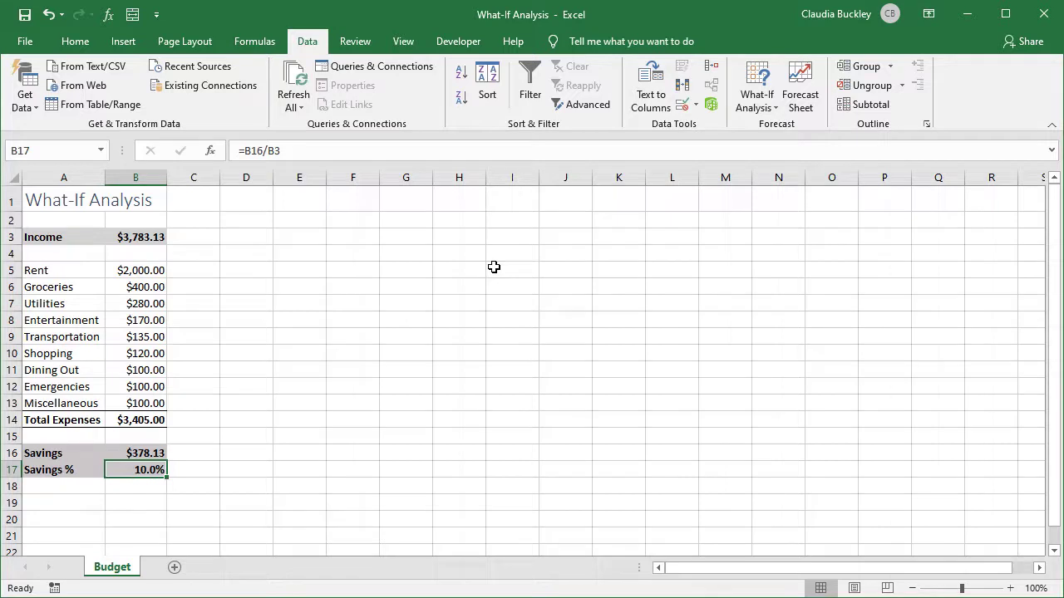
Create a scenario summary report from the saved scenarios with A3:B17 as the result cells.
{"action": "left_click", "coordinate": [757, 101]}
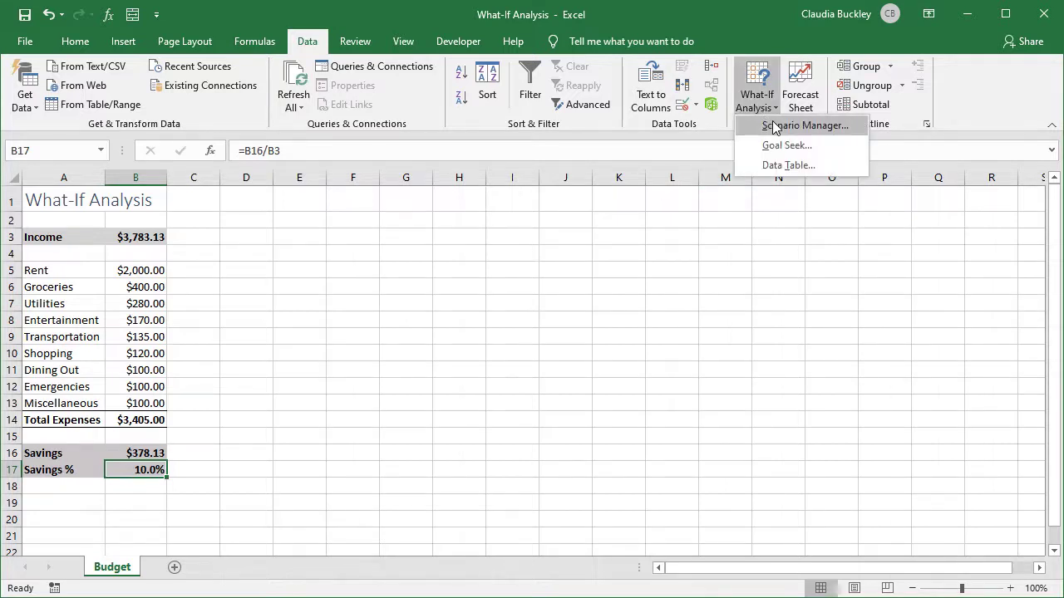
{"action": "left_click", "coordinate": [773, 126]}
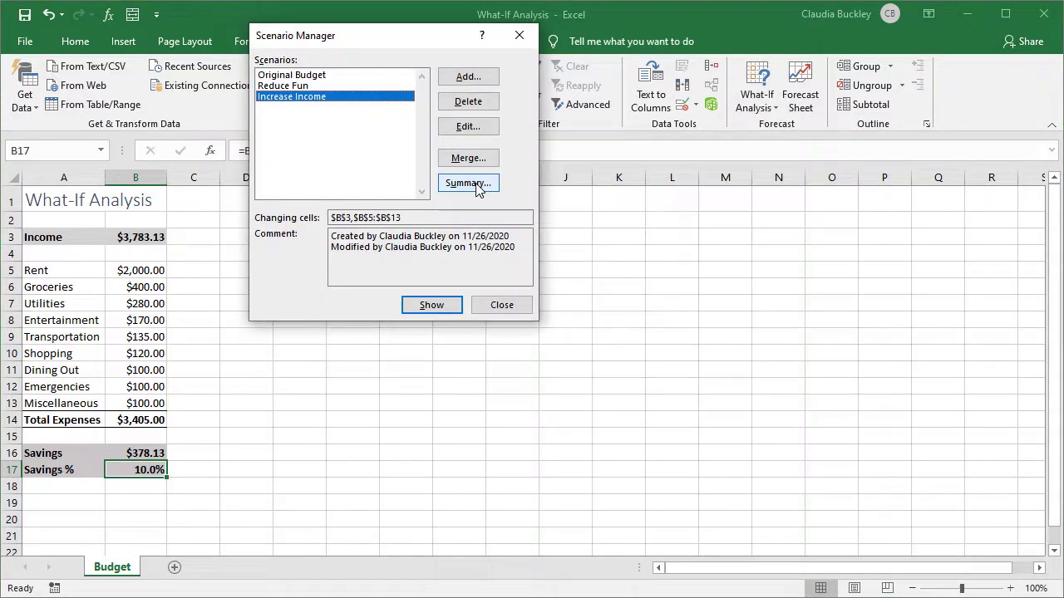
{"action": "left_click", "coordinate": [478, 184]}
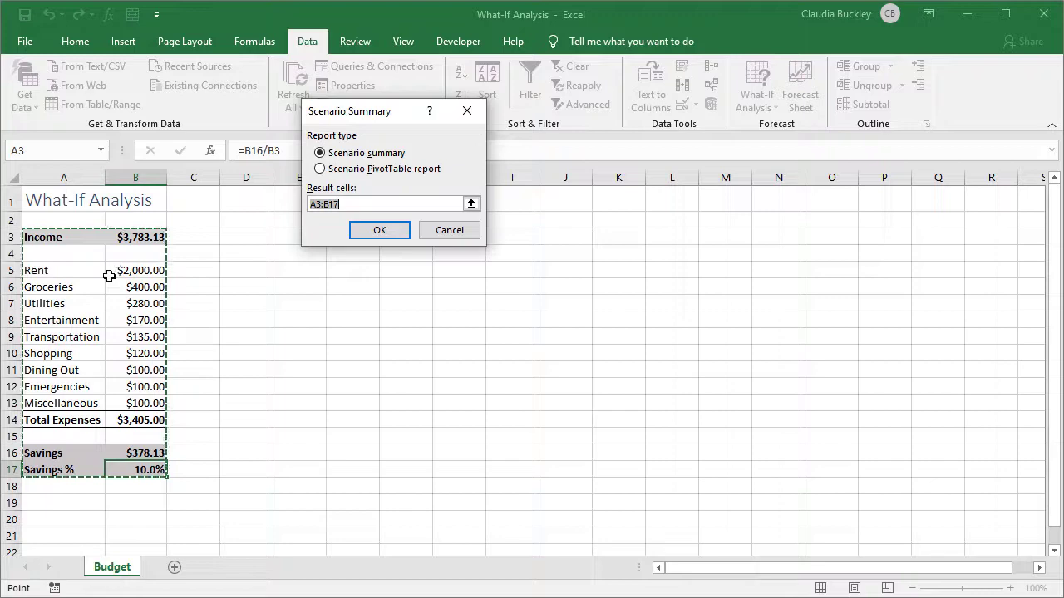
{"action": "left_click", "coordinate": [378, 233]}
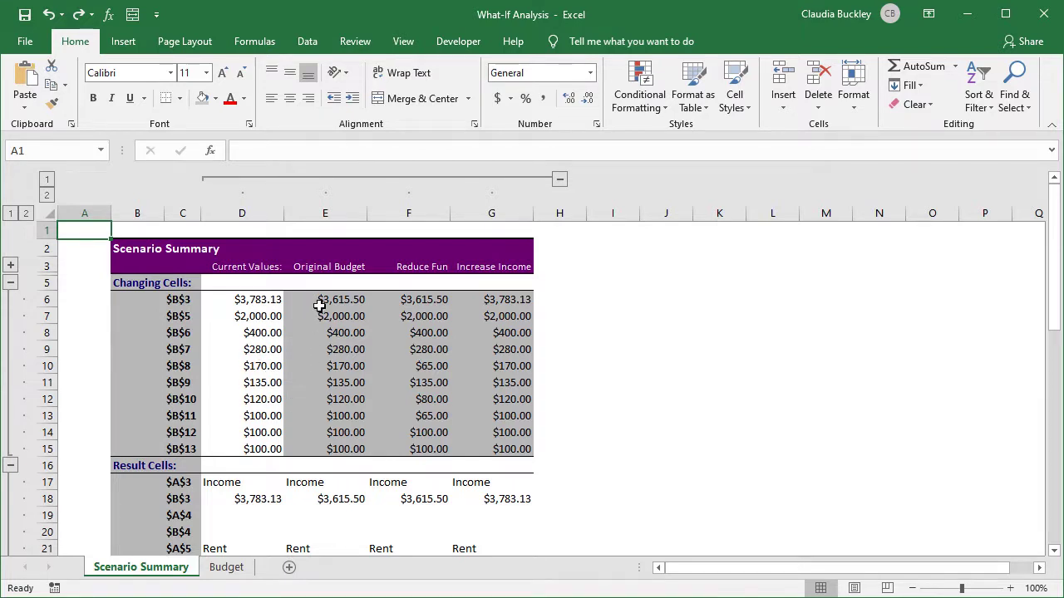
Left-align the result cells D17:G46 in the Scenario Summary sheet.
{"action": "left_click", "coordinate": [240, 475]}
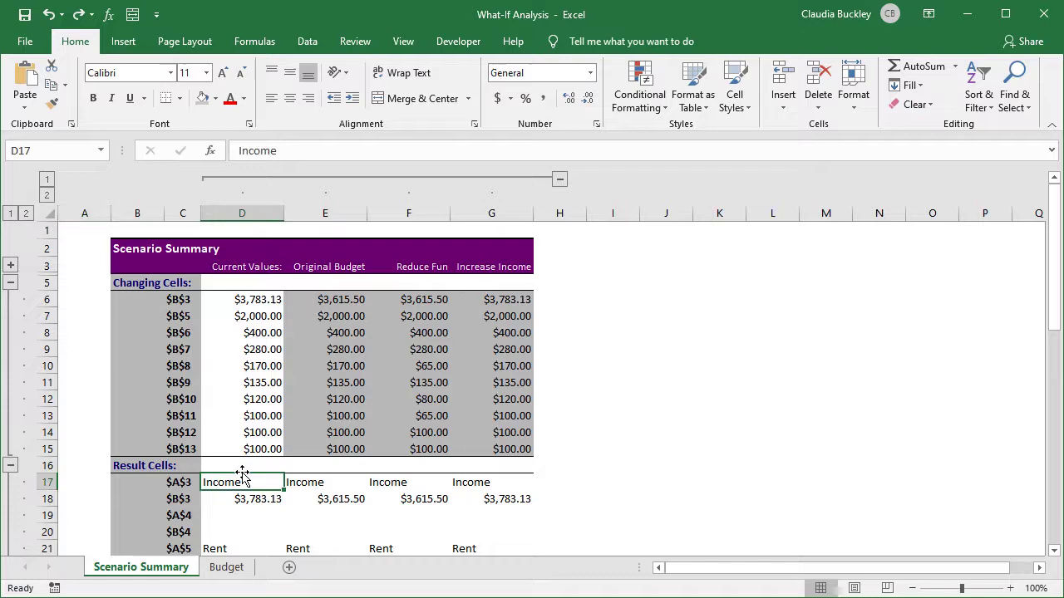
{"action": "key", "text": "ctrl+shift+Right"}
{"action": "key", "text": "shift+Down"}
{"action": "key", "text": "shift+Down"}
{"action": "key", "text": "shift+Down"}
{"action": "key", "text": "shift+Down"}
{"action": "key", "text": "shift+Down"}
{"action": "key", "text": "shift+Down"}
{"action": "key", "text": "shift+Down"}
{"action": "key", "text": "shift+Down"}
{"action": "key", "text": "shift+Down"}
{"action": "key", "text": "shift+Down"}
{"action": "key", "text": "shift+Down"}
{"action": "key", "text": "shift+Down"}
{"action": "key", "text": "shift+Down"}
{"action": "key", "text": "shift+Down"}
{"action": "key", "text": "shift+Down"}
{"action": "key", "text": "shift+Down"}
{"action": "key", "text": "shift+Down"}
{"action": "key", "text": "shift+Down"}
{"action": "key", "text": "shift+Down"}
{"action": "key", "text": "shift+Down"}
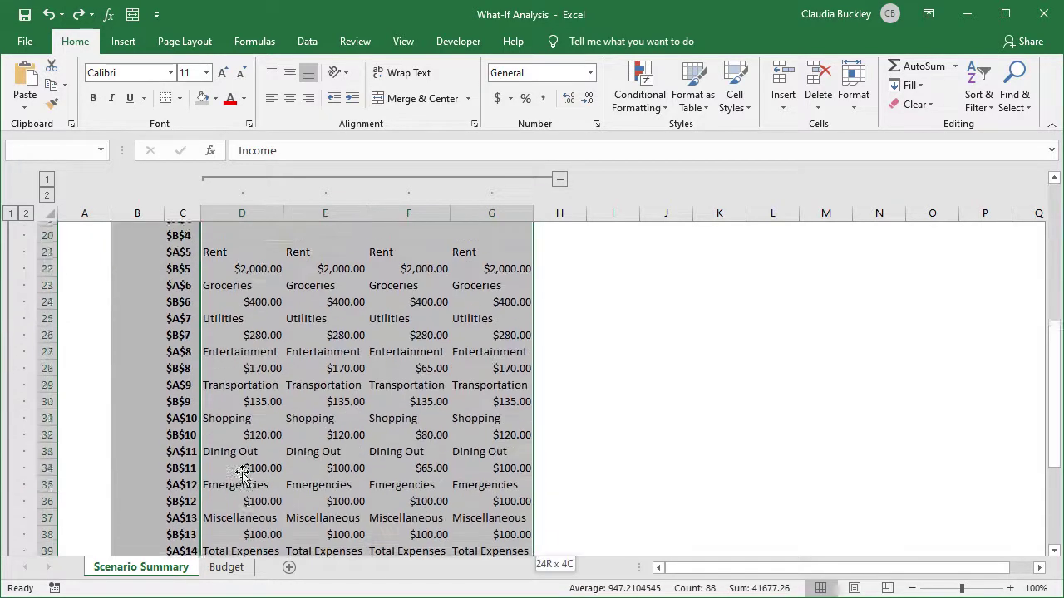
{"action": "key", "text": "shift+Down"}
{"action": "key", "text": "shift+Down"}
{"action": "key", "text": "shift+Down"}
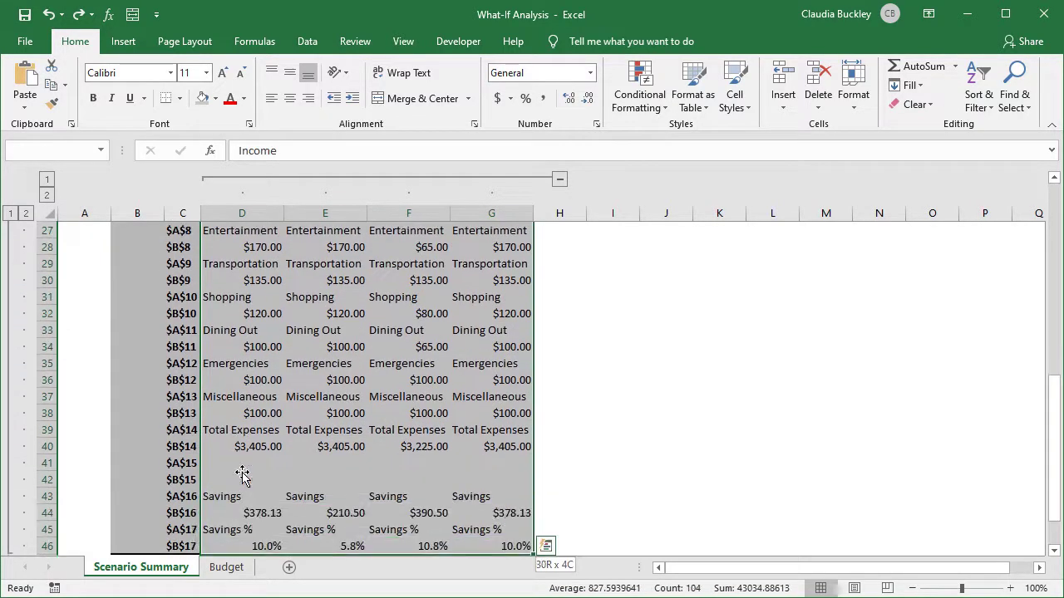
{"action": "left_click", "coordinate": [273, 98]}
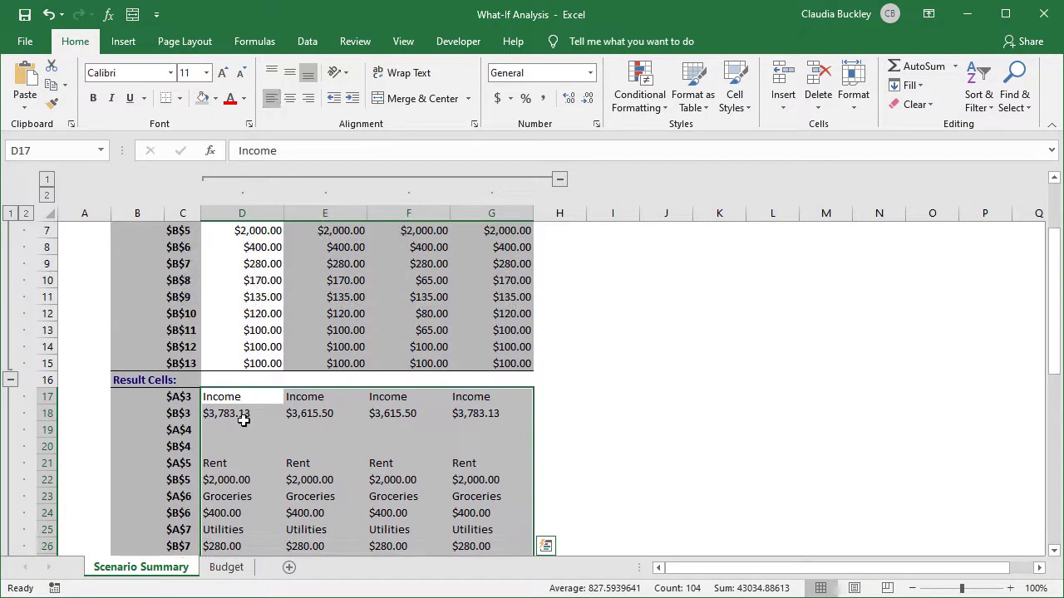
{"action": "scroll", "coordinate": [243, 421], "scroll_direction": "down", "scroll_amount": 7}
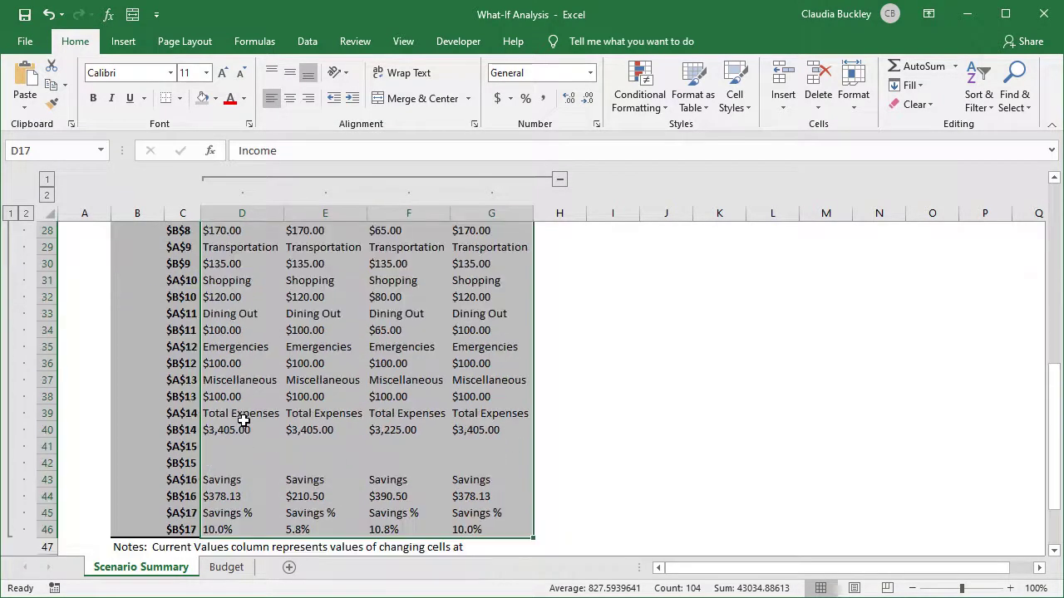
Compare the Savings % results in row 46 across the scenarios and match them to the scenario names in the summary header.
{"action": "left_click", "coordinate": [290, 529]}
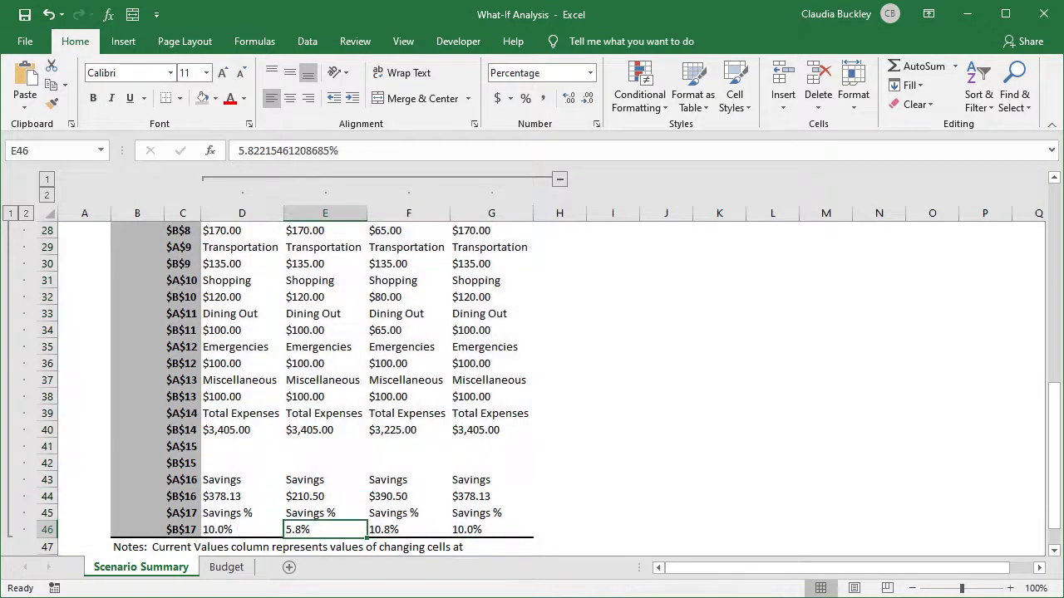
{"action": "left_click", "coordinate": [932, 314]}
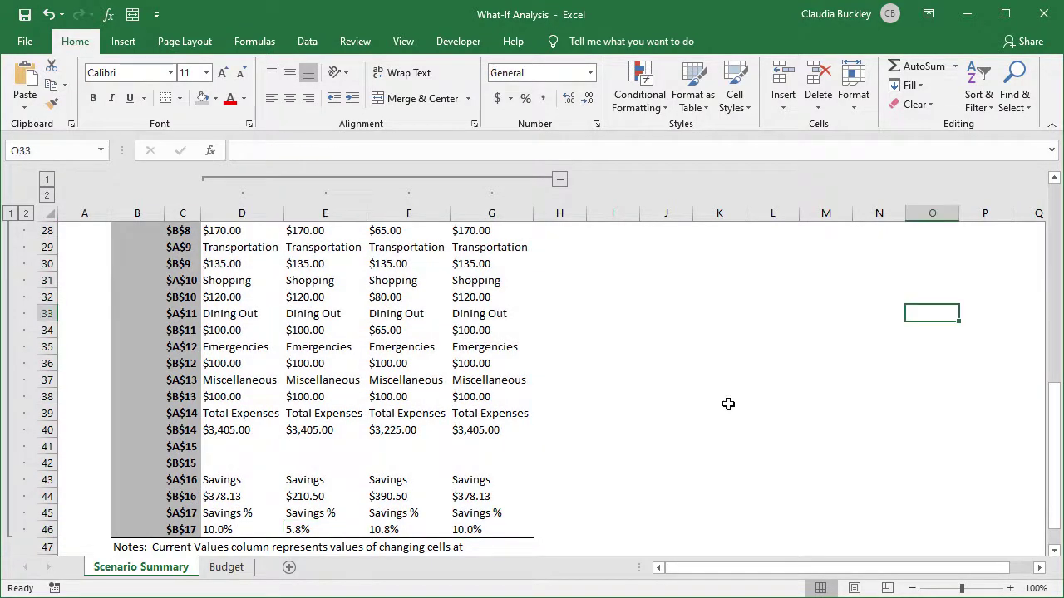
{"action": "left_click", "coordinate": [293, 529]}
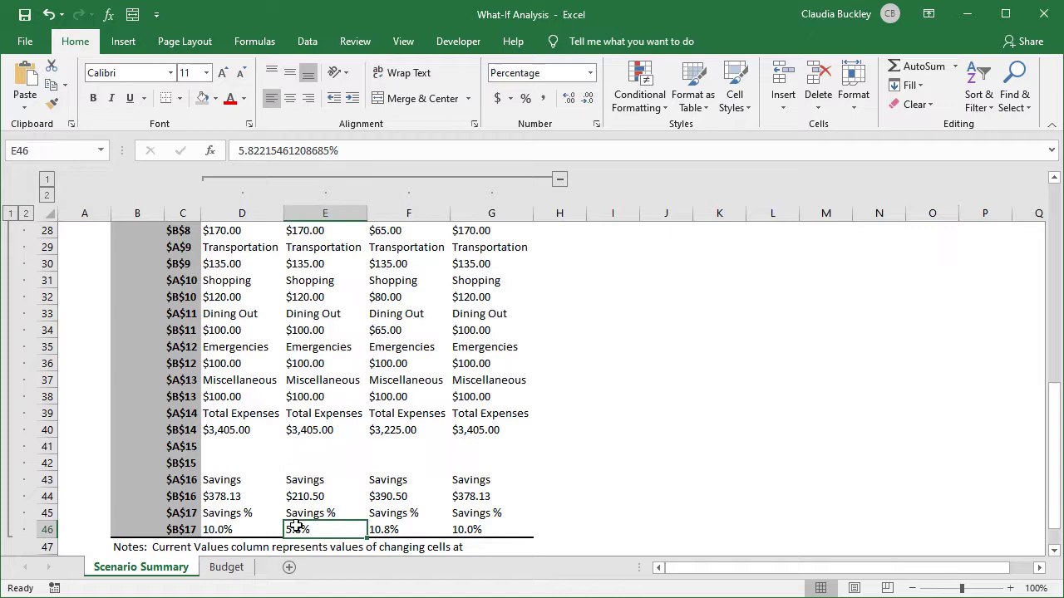
{"action": "left_click", "coordinate": [379, 529]}
{"action": "scroll", "coordinate": [382, 453], "scroll_direction": "up", "scroll_amount": 9}
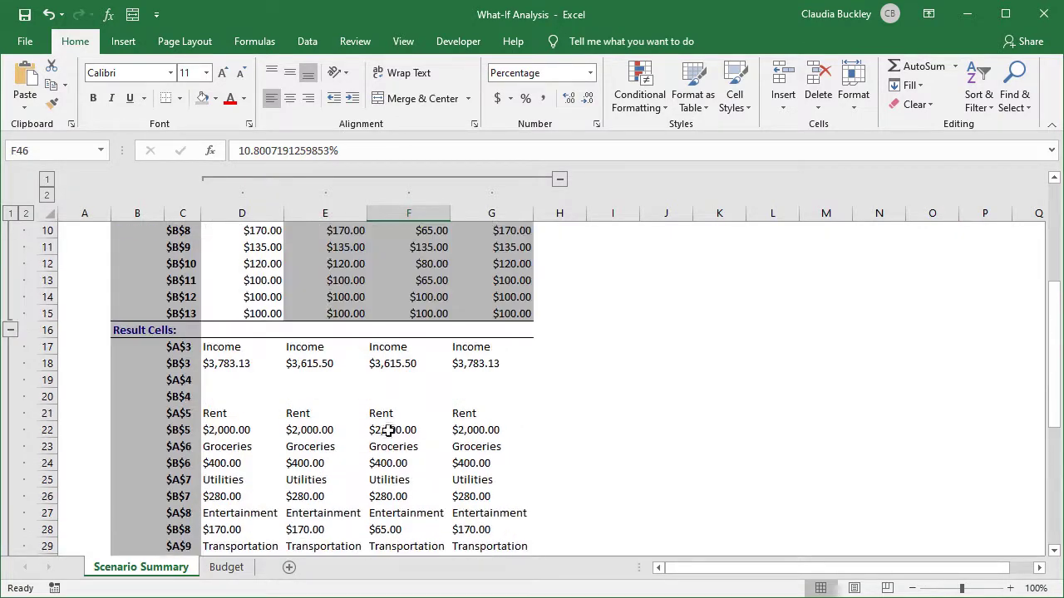
{"action": "left_click", "coordinate": [405, 266]}
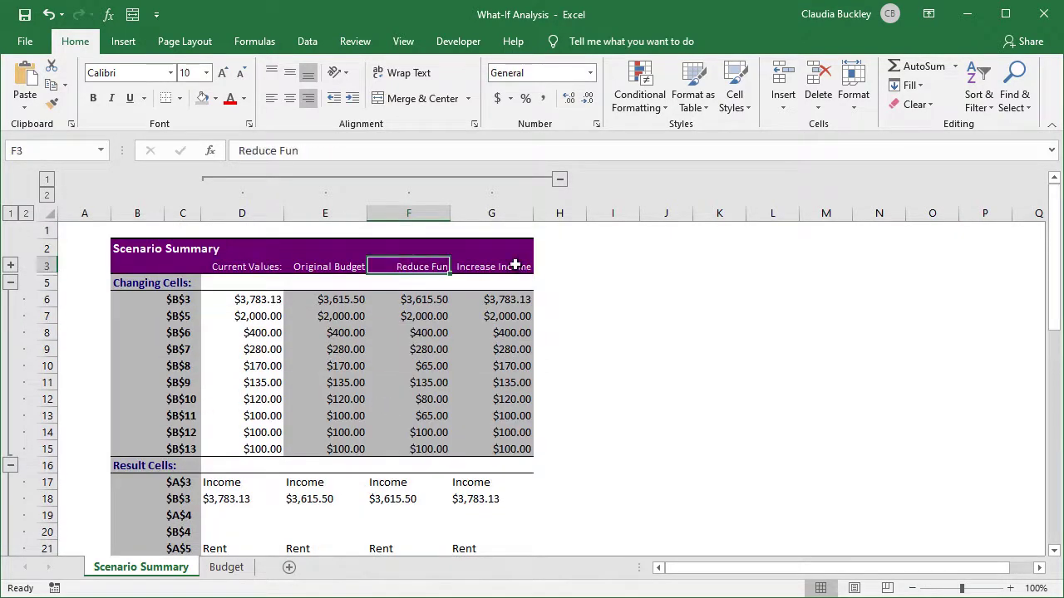
{"action": "left_click", "coordinate": [517, 267]}
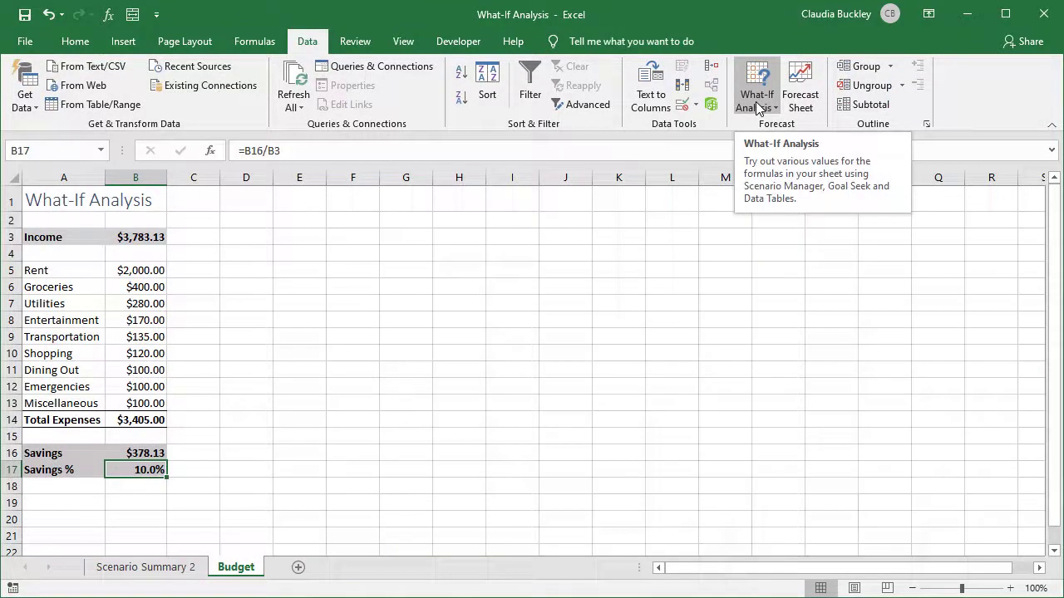
Open the what-if analysis options for the Budget sheet.
{"action": "left_click", "coordinate": [758, 109]}
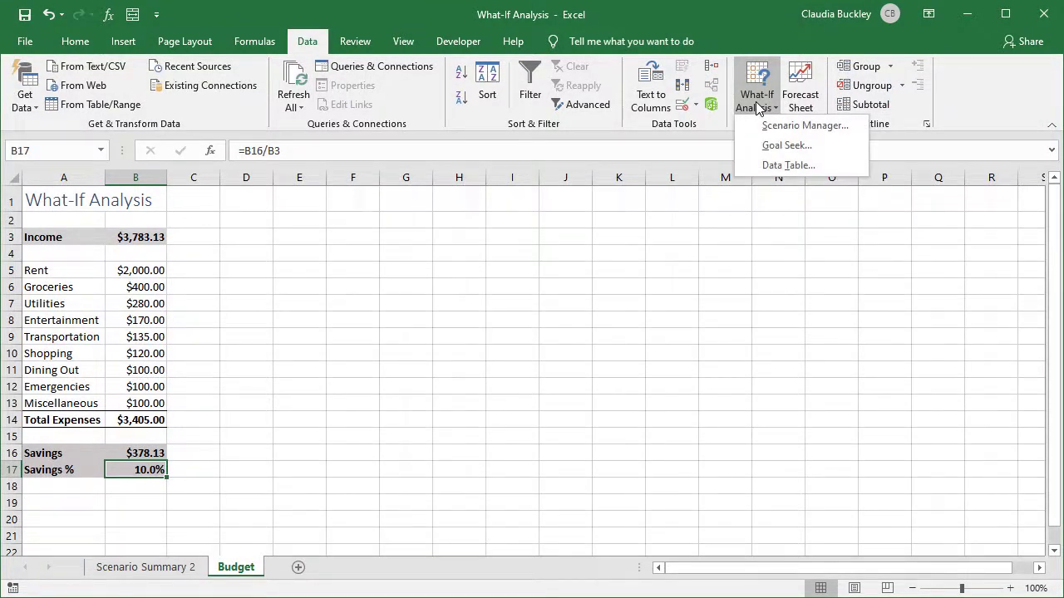